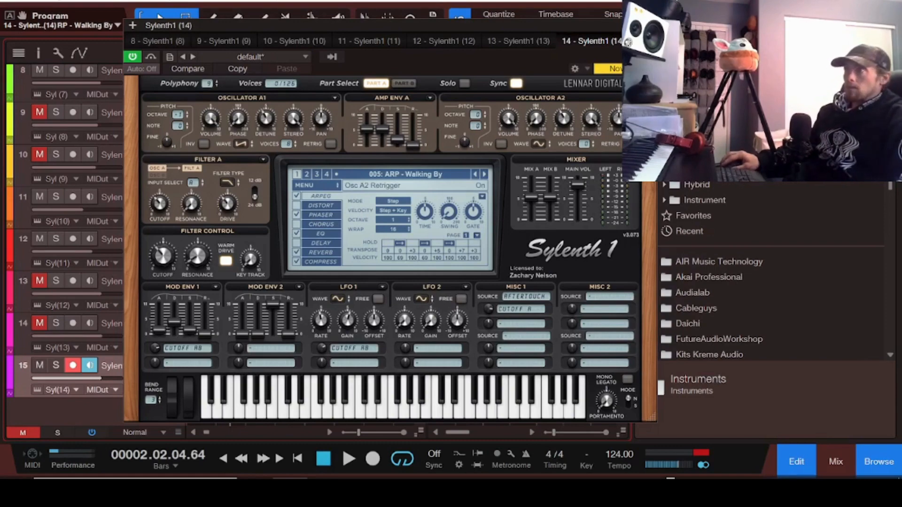
Step: Look over the project's Sylenth1 tracks and reopen the synth on track 15 to view its arp patch
drag(513, 29, 593, 30)
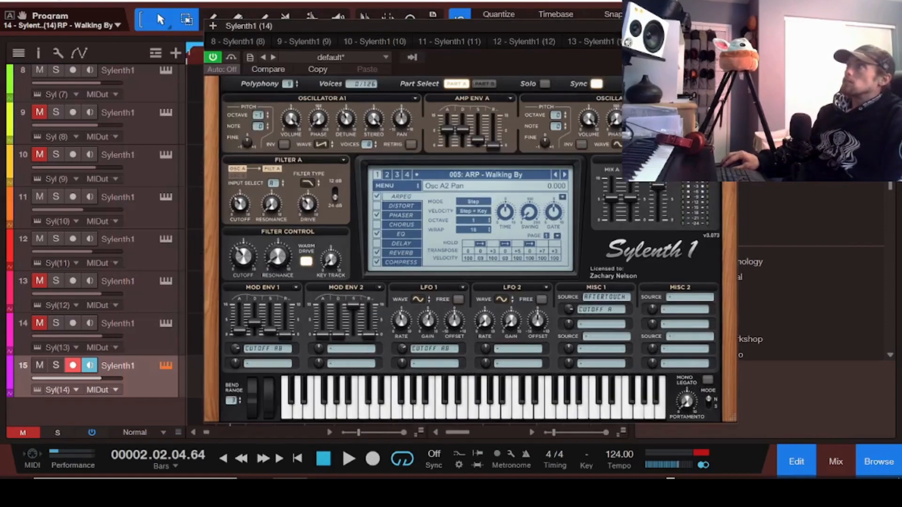
click(728, 26)
scroll(480, 308, up, 6)
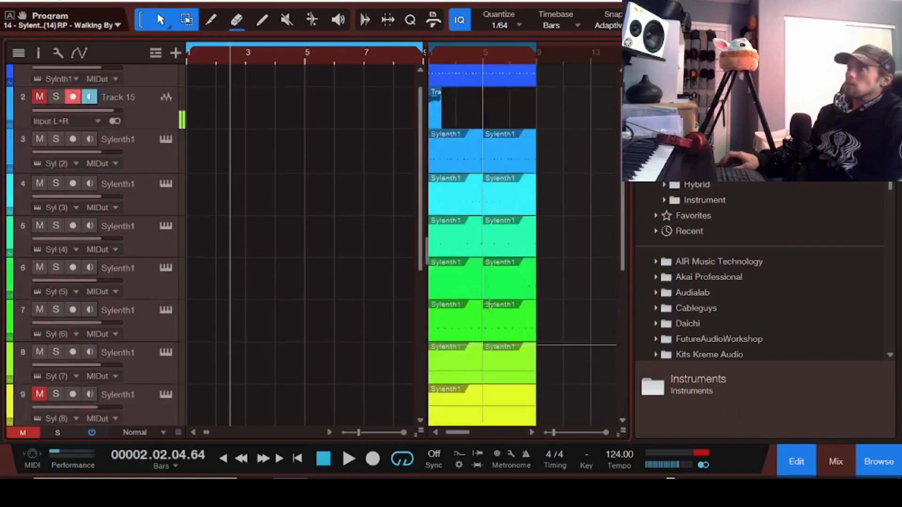
scroll(489, 304, down, 6)
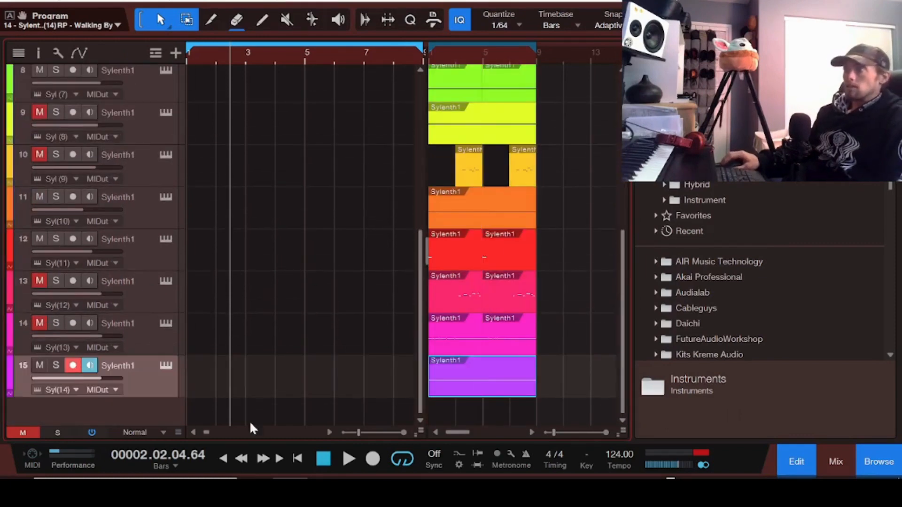
click(165, 364)
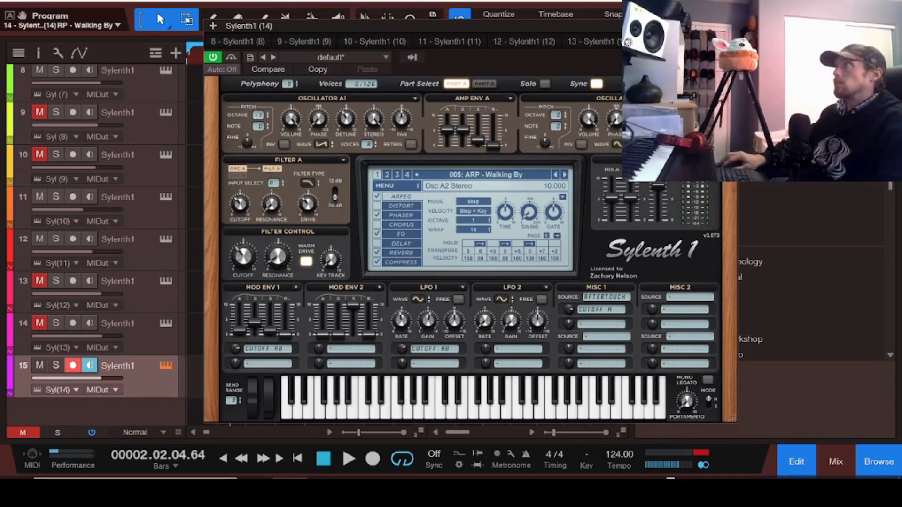
Step: Close the synth and play the arrangement section from bar 1 to about the end of bar 8
click(729, 26)
click(445, 54)
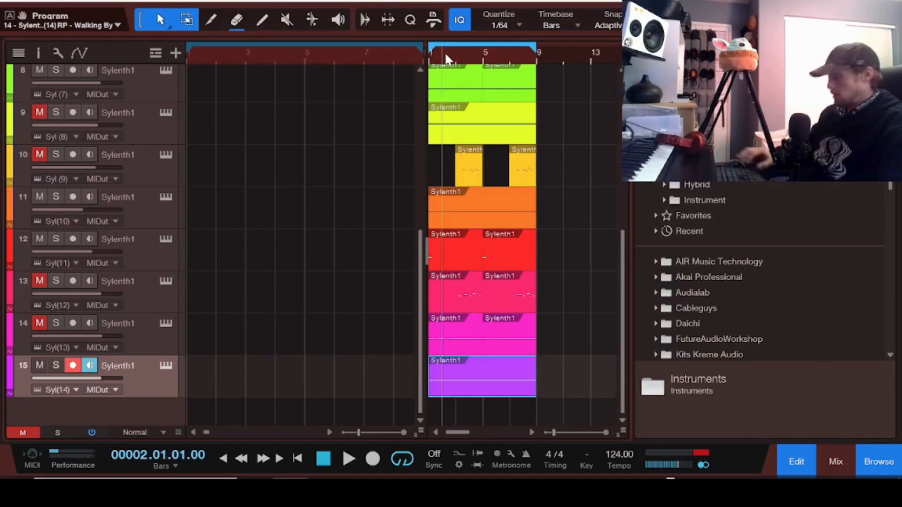
key(comma)
key(space)
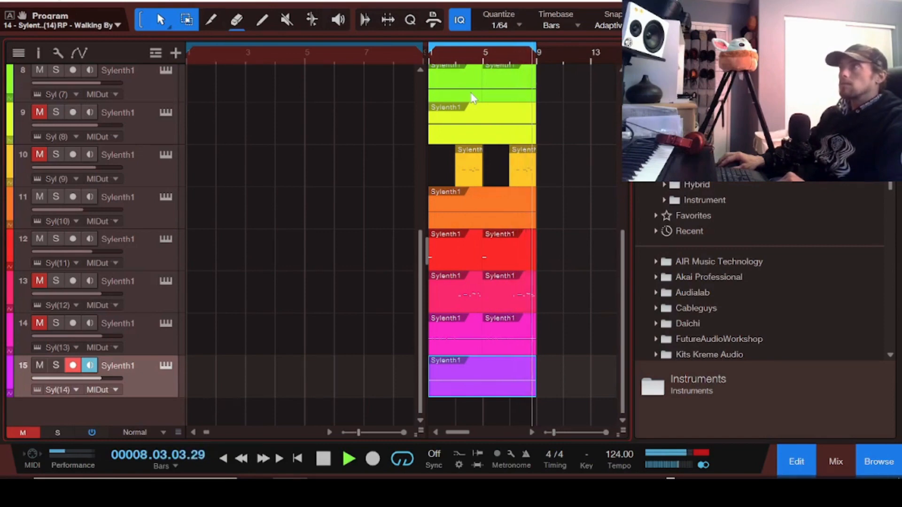
key(space)
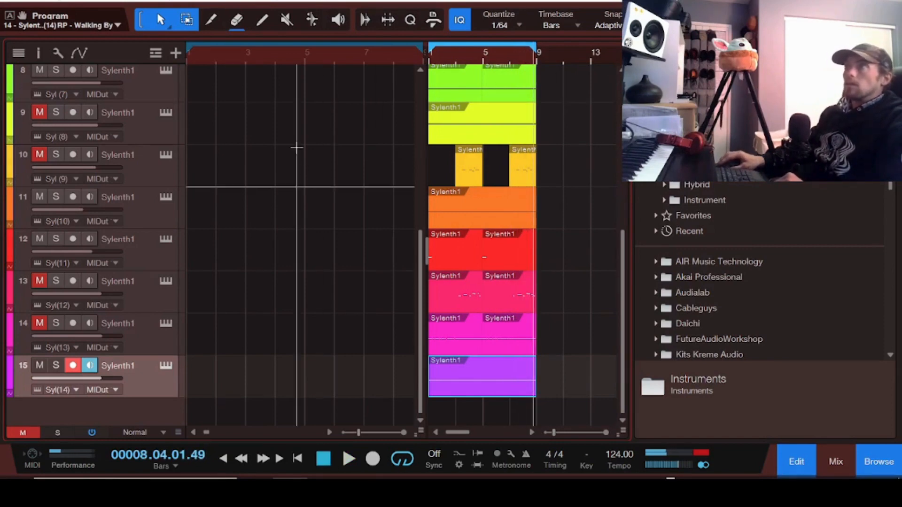
Step: Add a new Sylenth1 instrument track from the LennarDigital folder below track 15
click(167, 369)
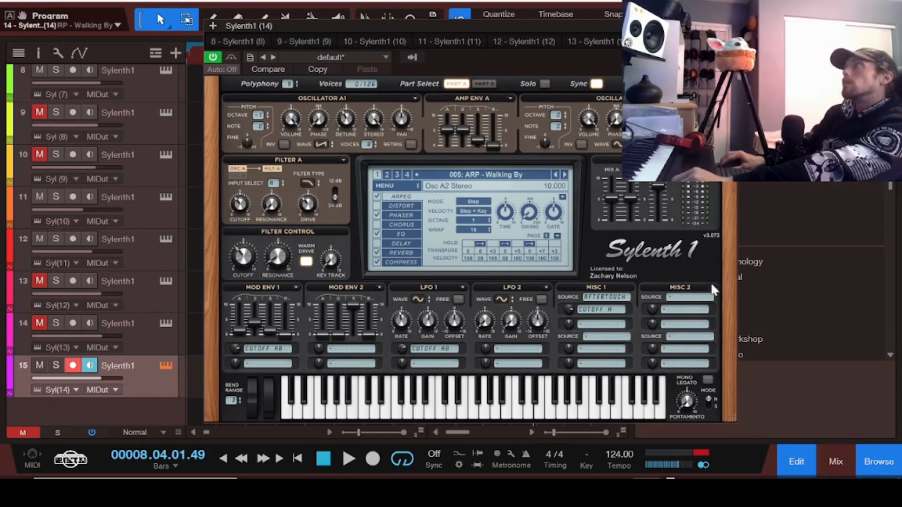
click(747, 345)
scroll(749, 346, down, 3)
click(700, 292)
drag(726, 328, 126, 406)
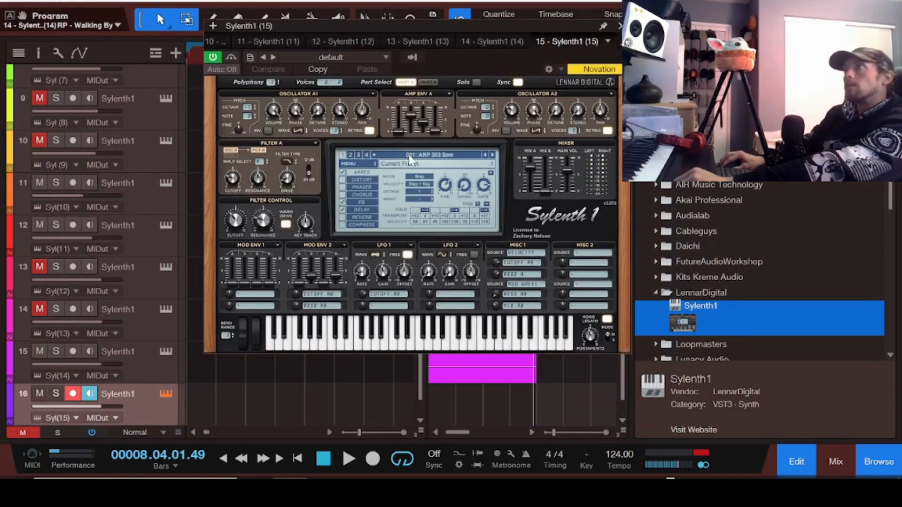
click(398, 164)
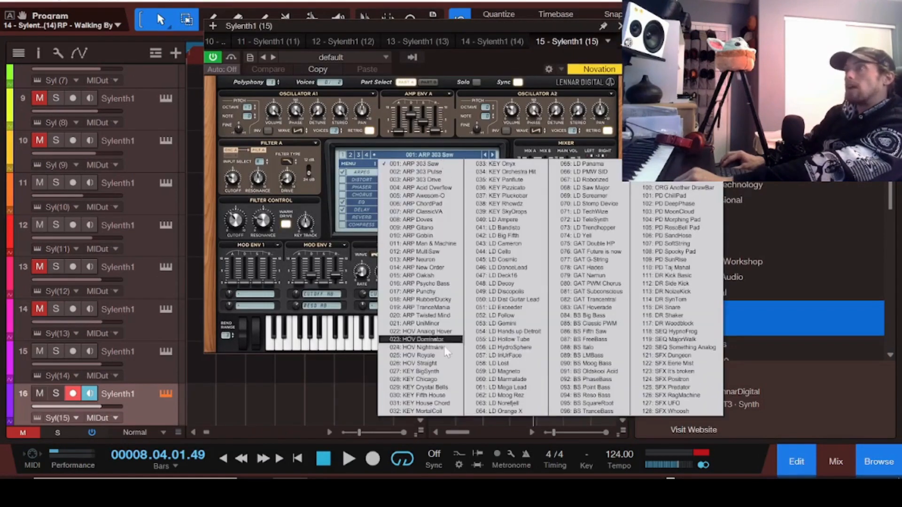
click(398, 158)
click(348, 163)
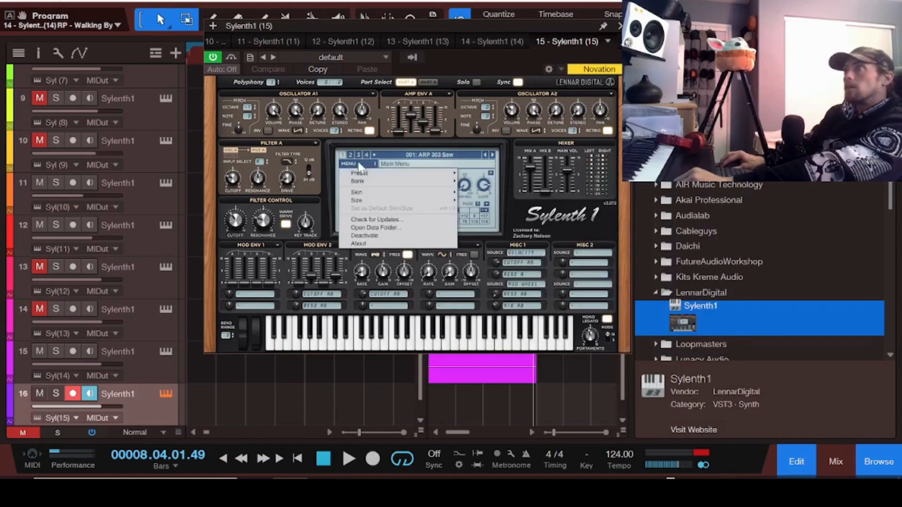
mouse_move(359, 173)
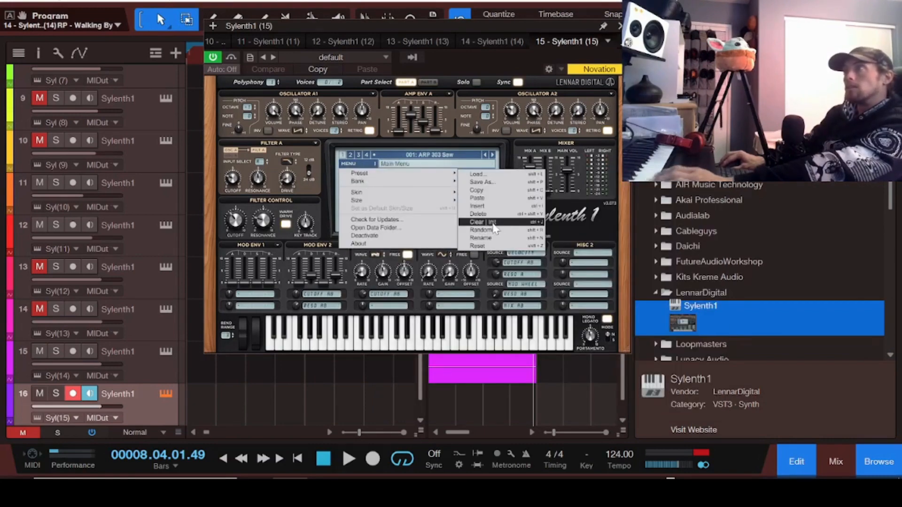
click(415, 161)
click(416, 160)
Step: Initialize preset 001 of the new Sylenth1 to a blank patch and enlarge the synth's interface
click(356, 163)
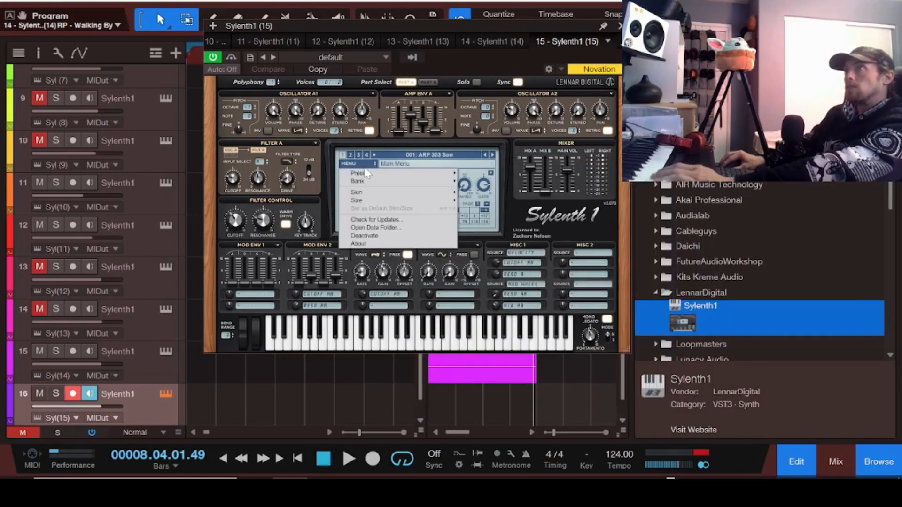
mouse_move(368, 174)
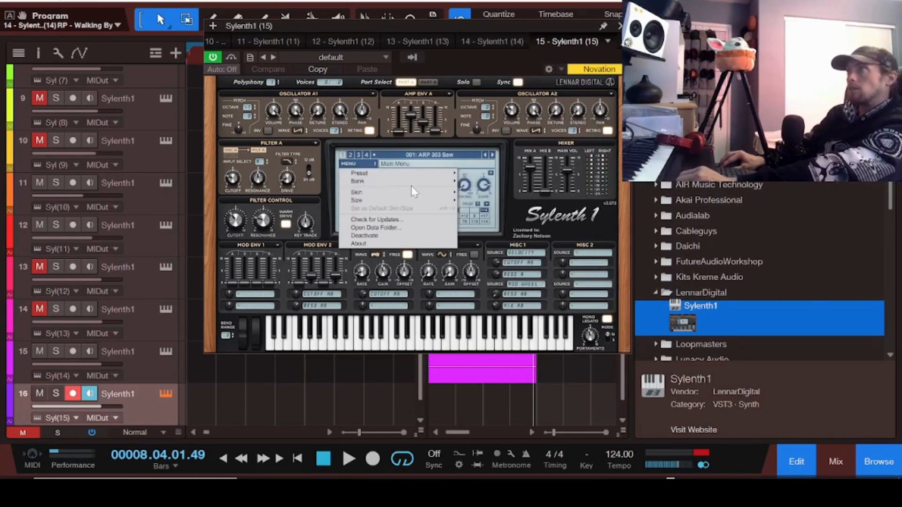
mouse_move(431, 182)
click(484, 222)
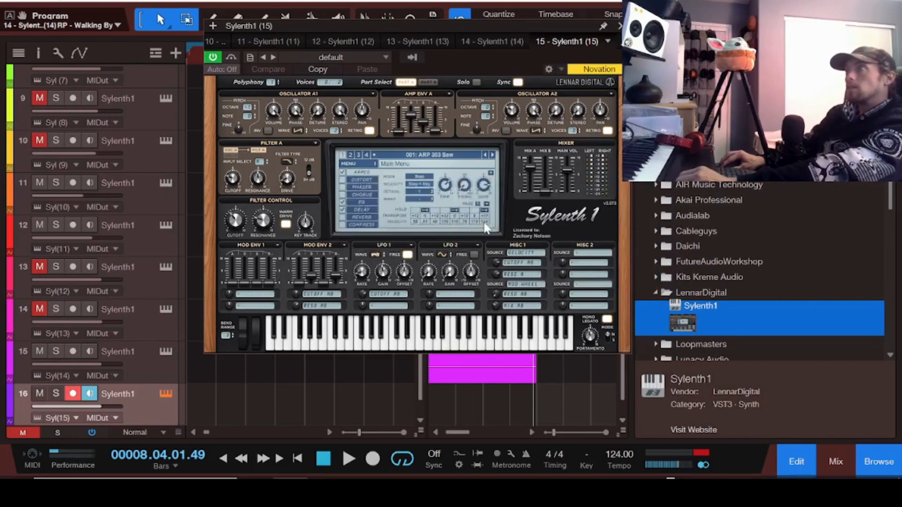
click(439, 241)
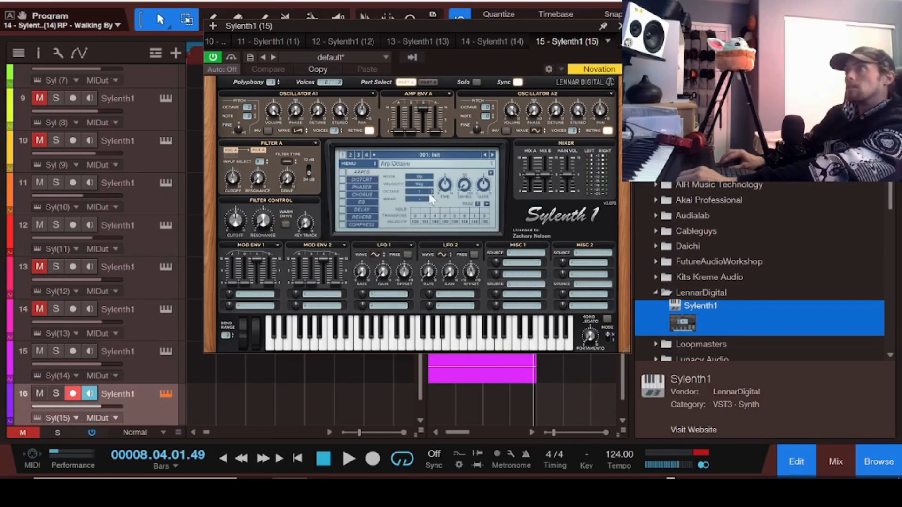
click(412, 160)
click(413, 161)
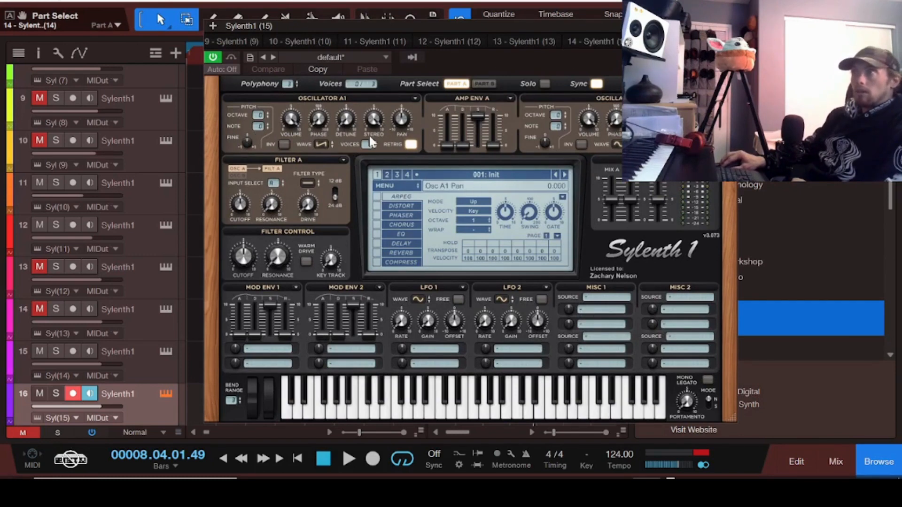
Step: Set Oscillator A1 to 8 voices and Oscillator B1 to 6 voices
click(489, 86)
click(464, 85)
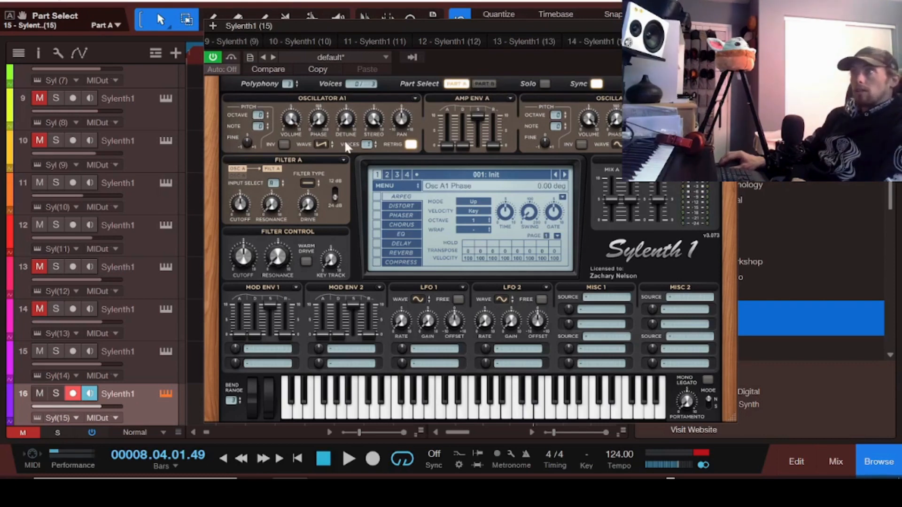
scroll(365, 146, up, 7)
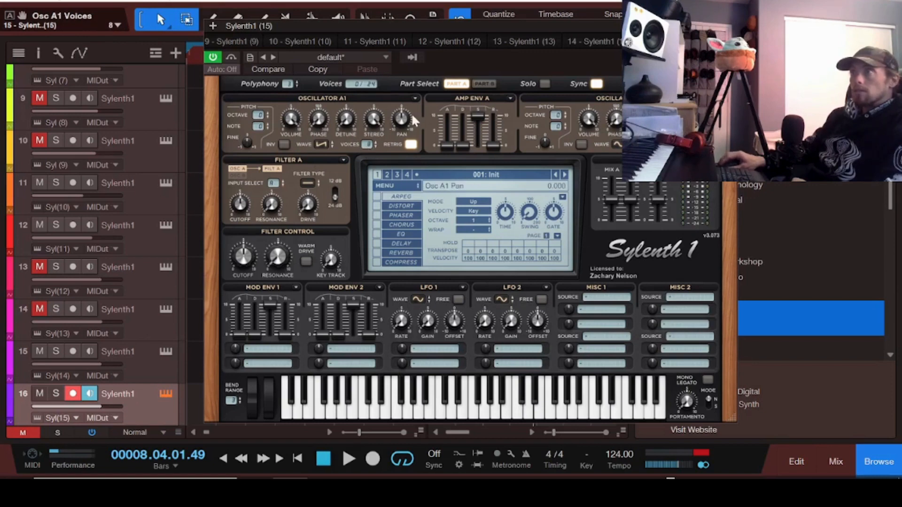
click(482, 81)
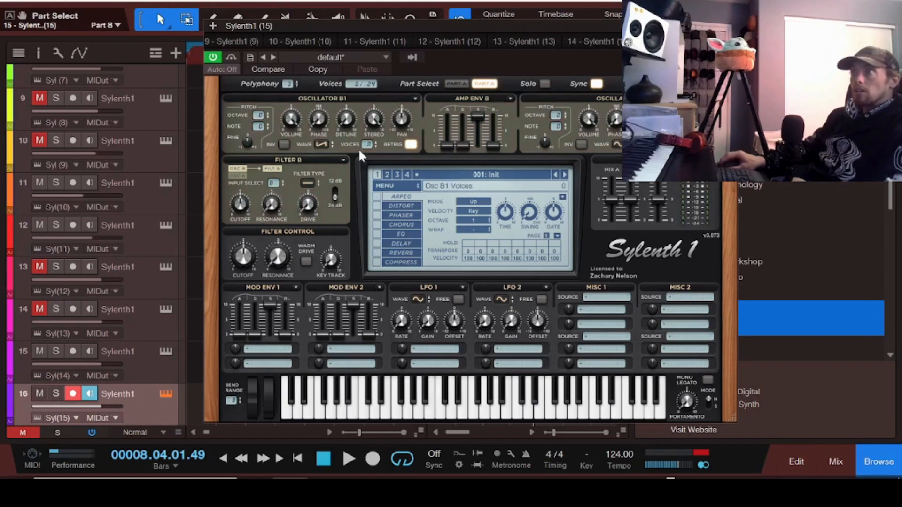
drag(367, 149, 365, 140)
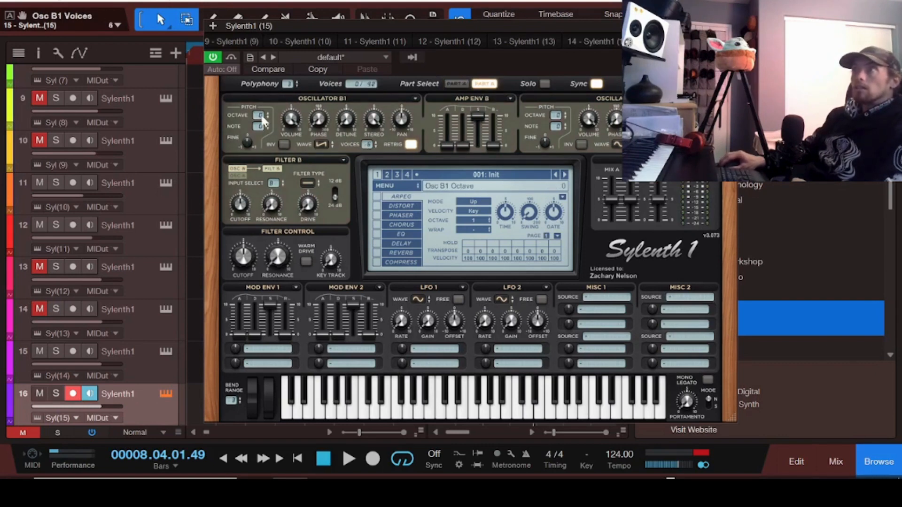
Step: Set Oscillator A1's octave to -1 and compare with the reference Sylenth1 patch on track 15
click(456, 84)
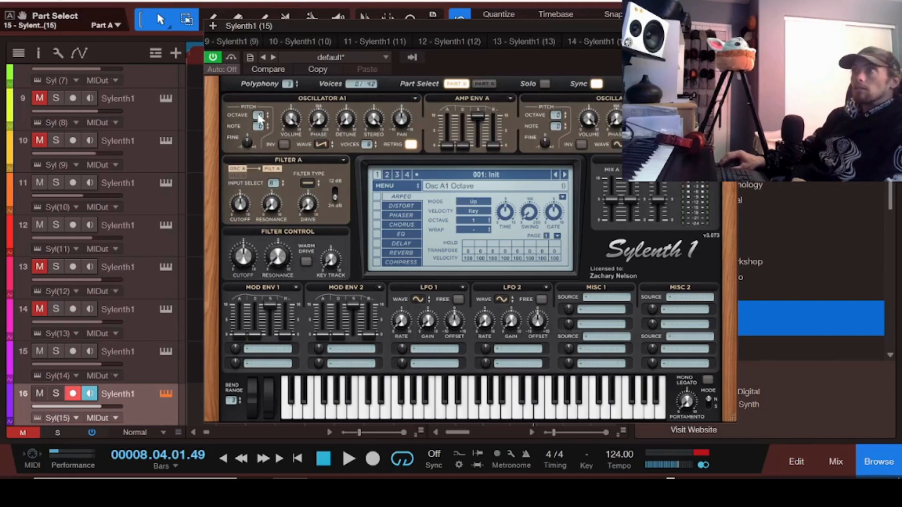
drag(260, 117, 260, 121)
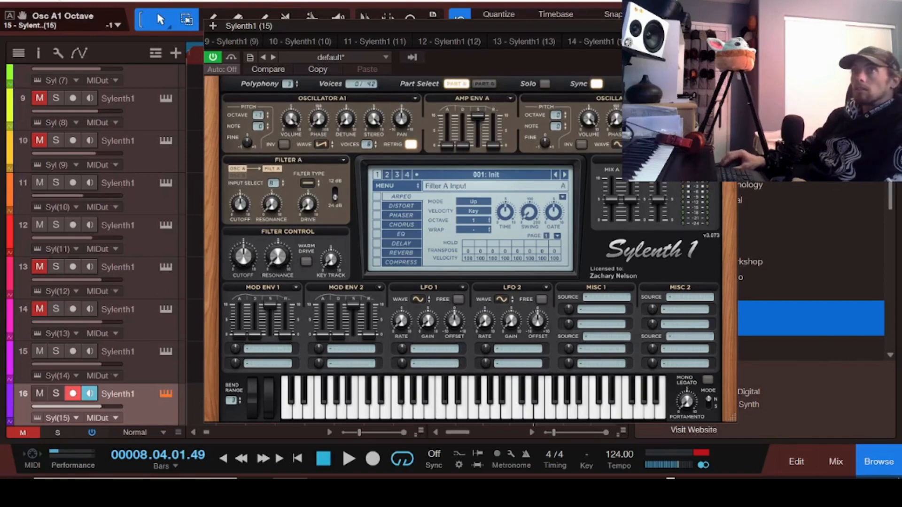
click(166, 351)
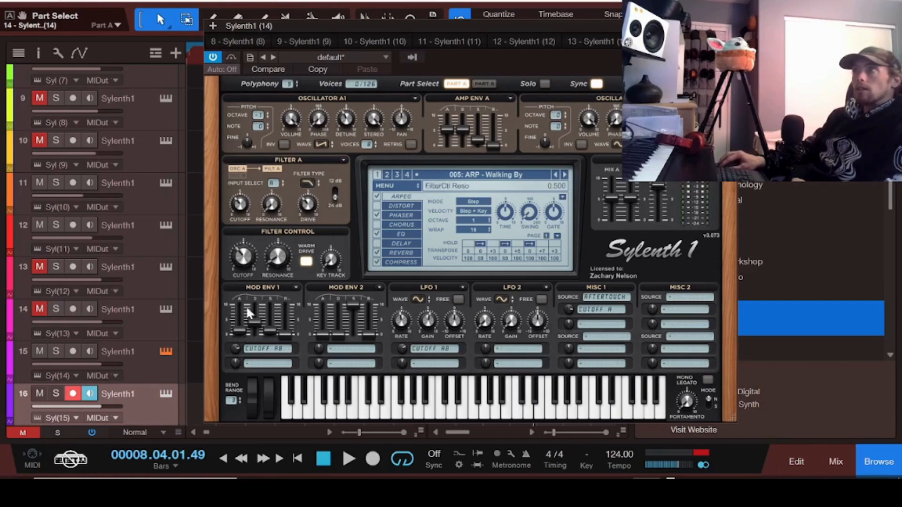
click(166, 393)
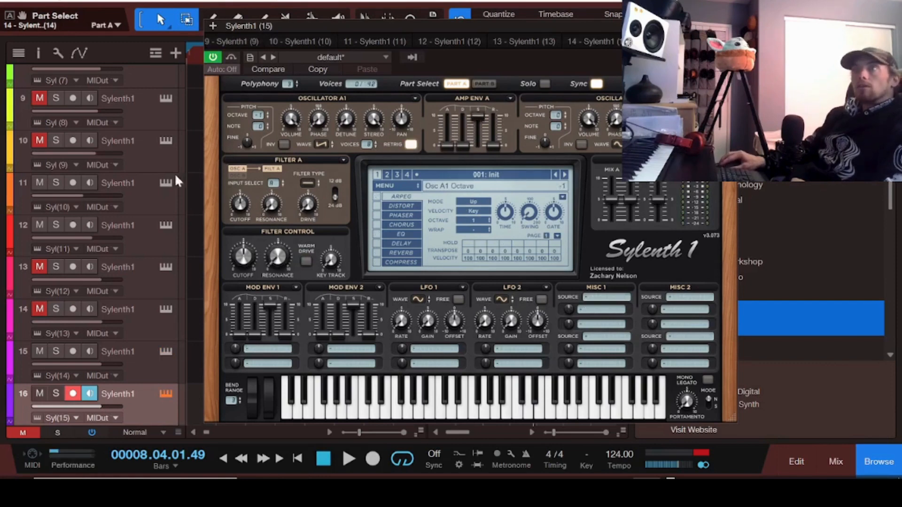
Step: Turn off retrigger on Oscillators A1 and B1, and set Oscillator A1's detune to 4.000
click(411, 145)
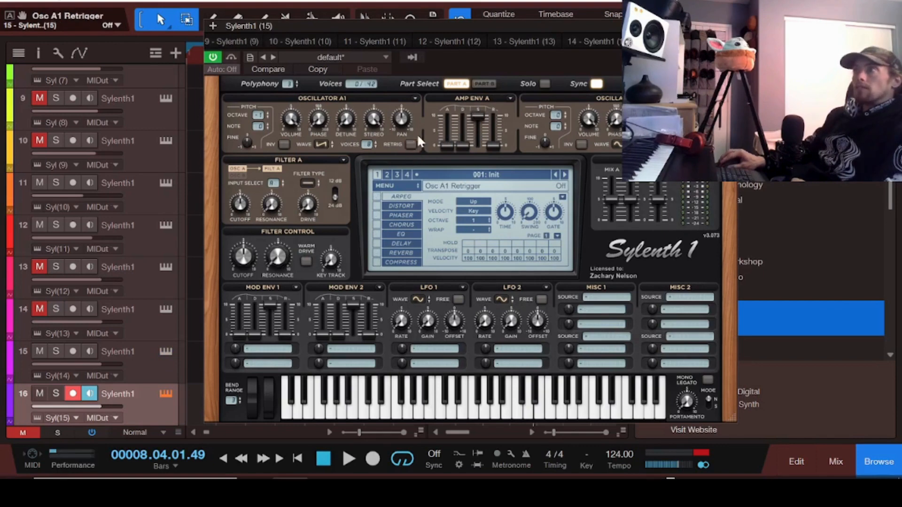
click(343, 120)
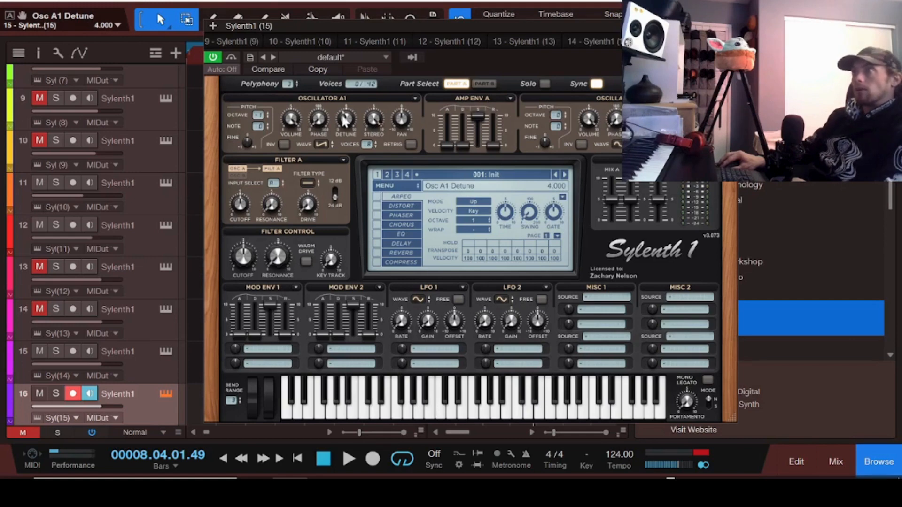
click(484, 84)
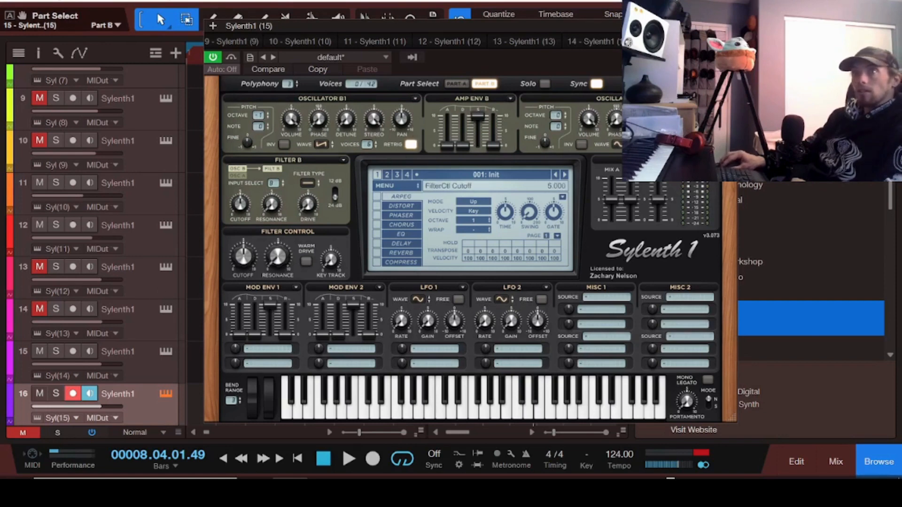
click(412, 145)
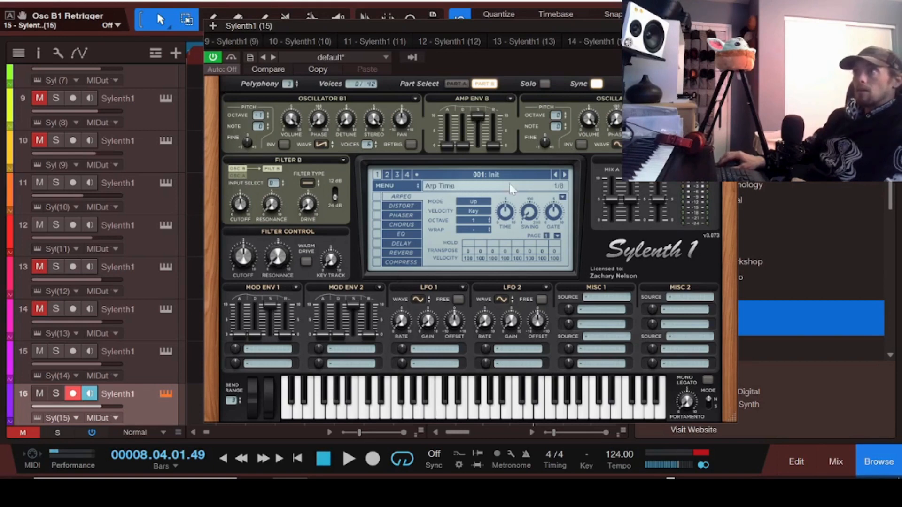
Step: Set Filter B to Lowpass with a cutoff of 4.000
click(311, 184)
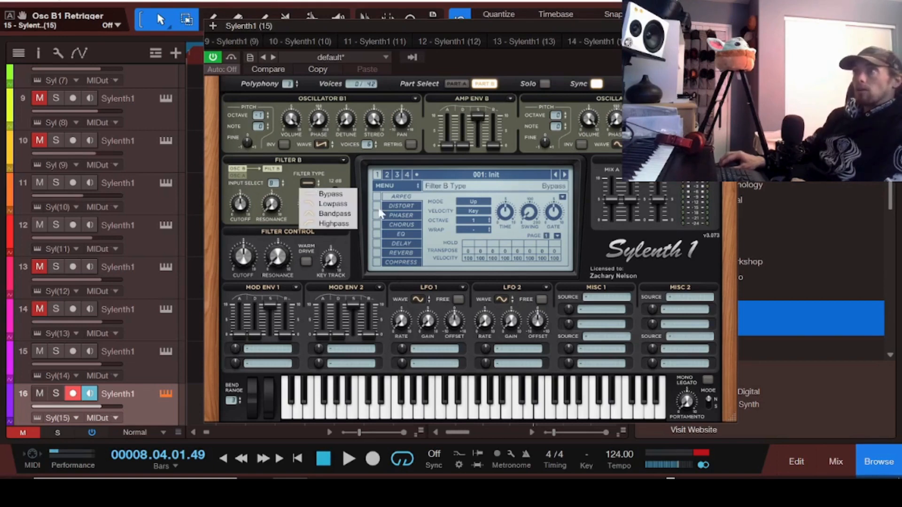
click(334, 202)
scroll(308, 205, up, 2)
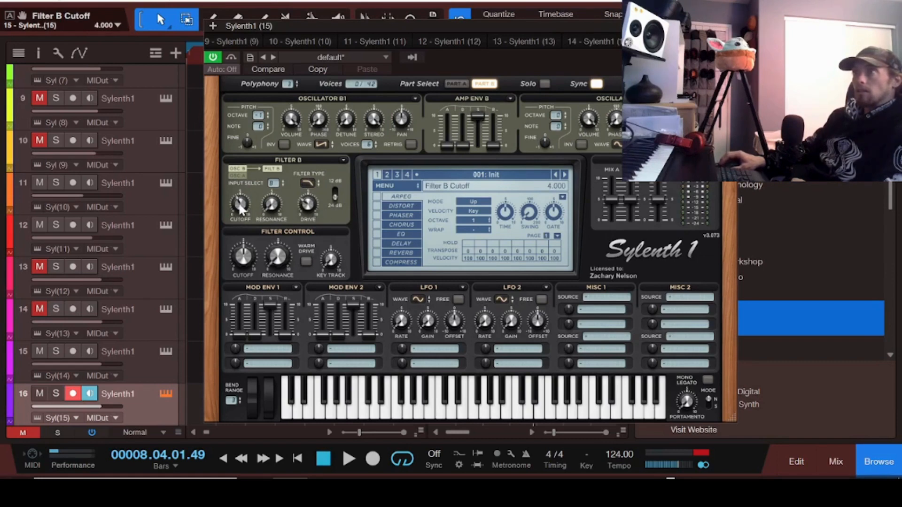
Step: Set Filter A to Lowpass with a drive of 2.000, and adjust its cutoff
click(457, 84)
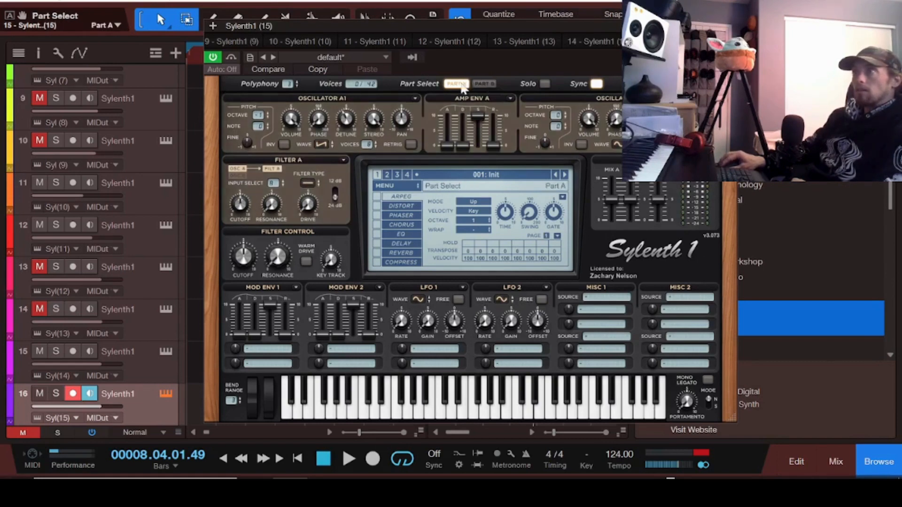
click(307, 183)
click(331, 205)
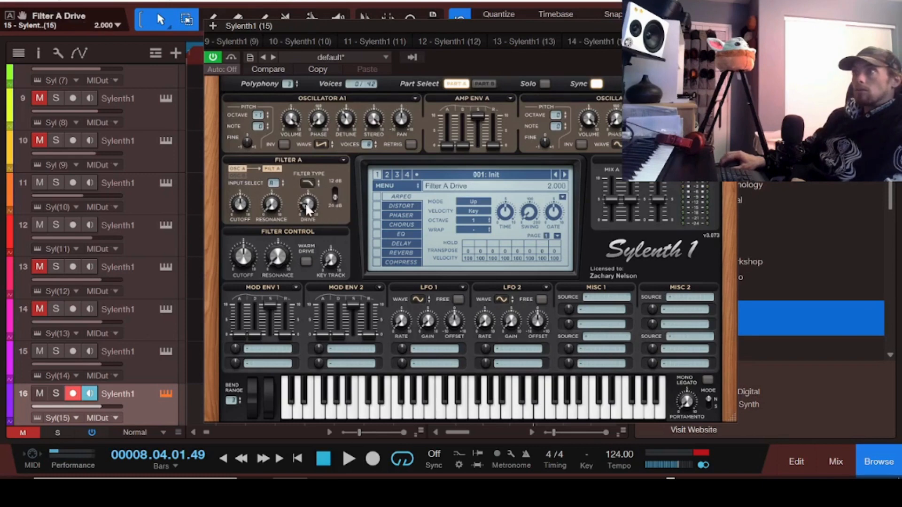
drag(242, 206, 239, 205)
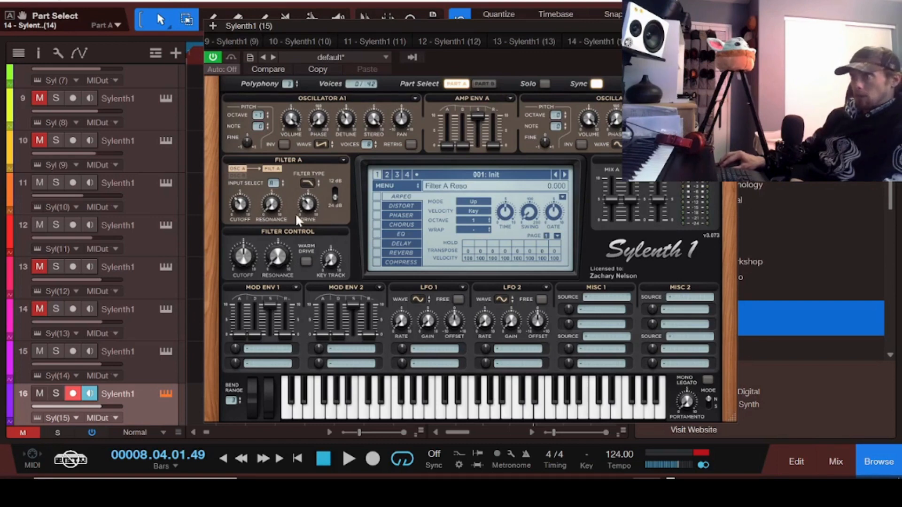
Step: Set Filter B's drive to 3.500
click(493, 83)
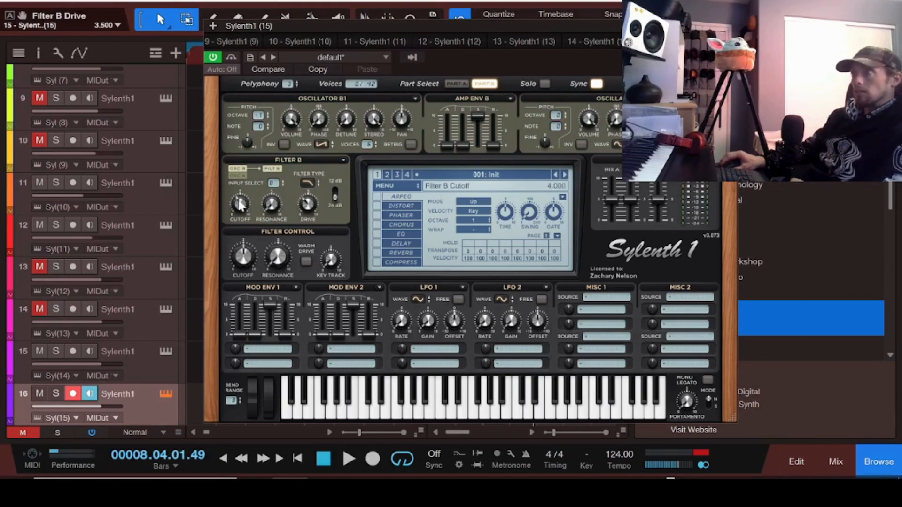
Step: Set Amp Envelope A's attack to 5.550 and sustain to 2.000, and raise its decay
click(455, 84)
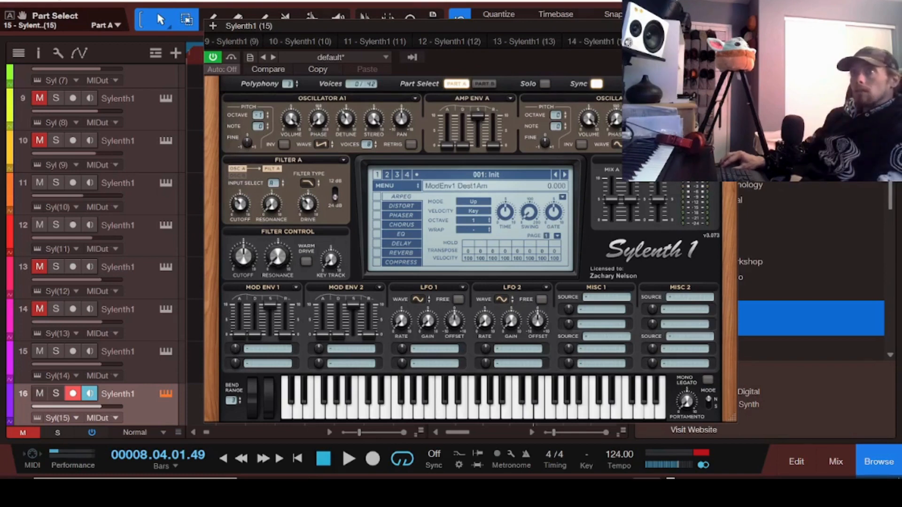
key(Up)
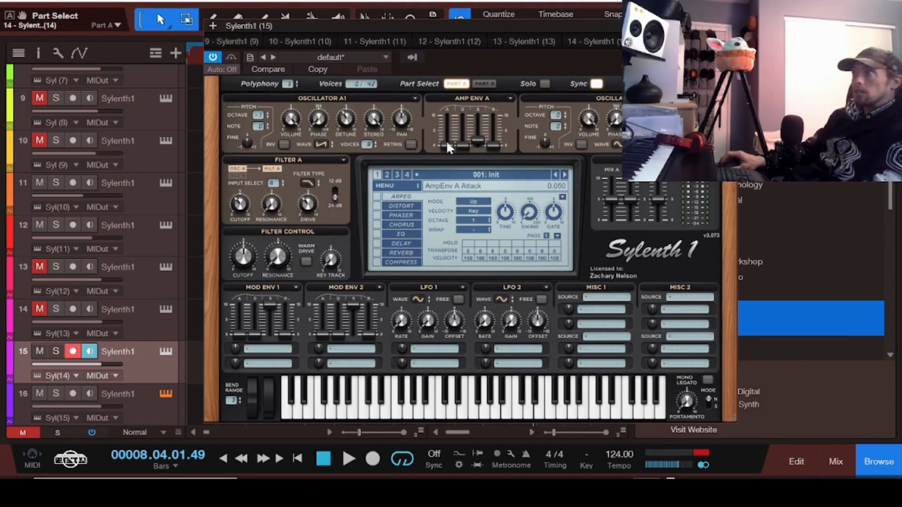
scroll(446, 145, up, 5)
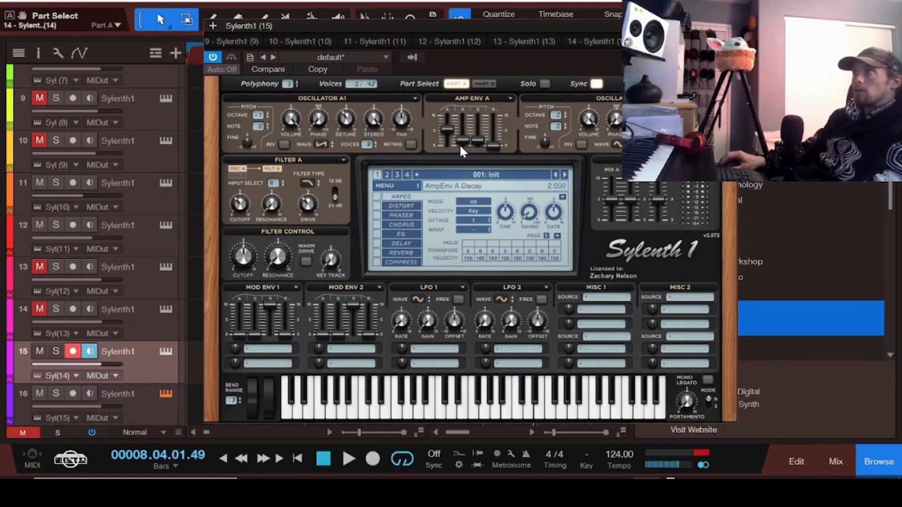
scroll(459, 144, up, 5)
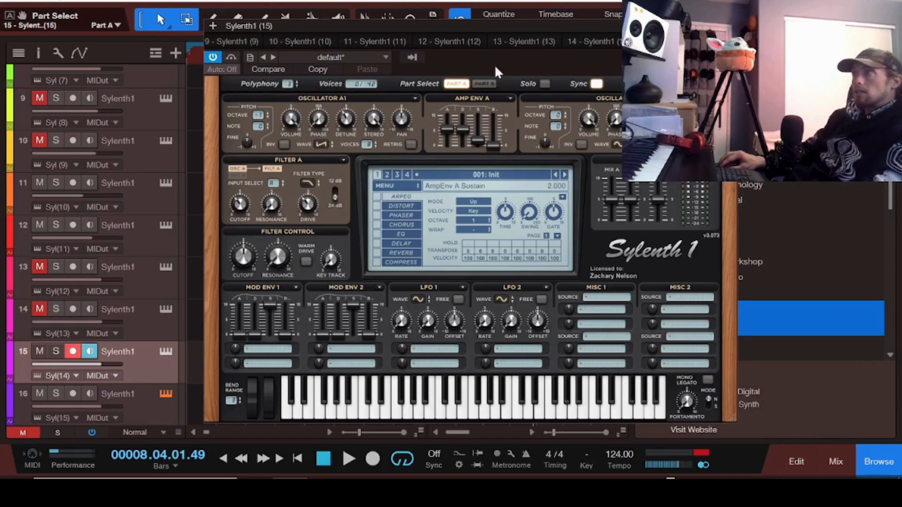
Step: Set Amp Envelope B's attack to 1.050, decay to 4.000 and sustain to 1.500
click(485, 85)
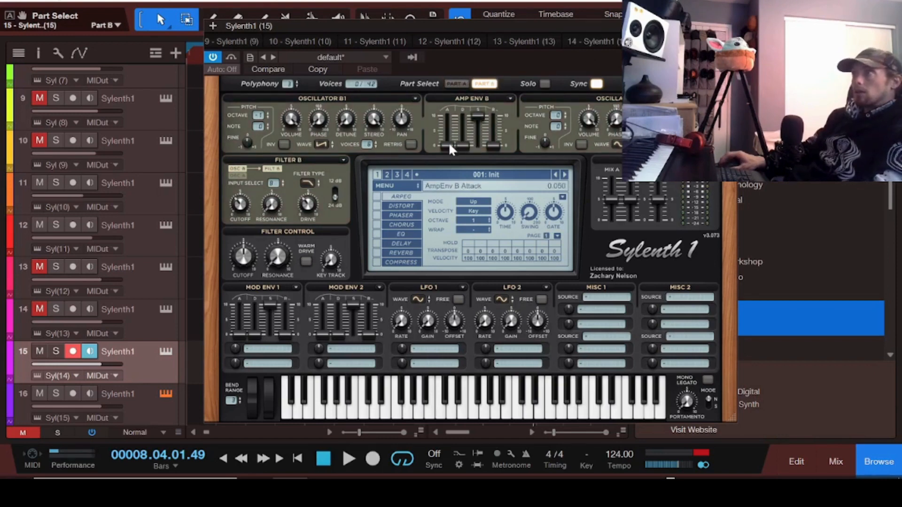
scroll(448, 142, up, 2)
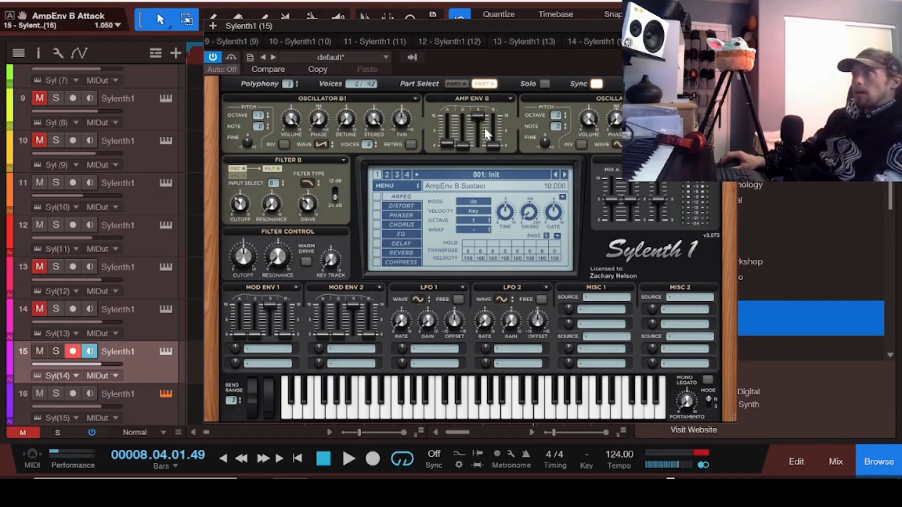
scroll(464, 144, up, 4)
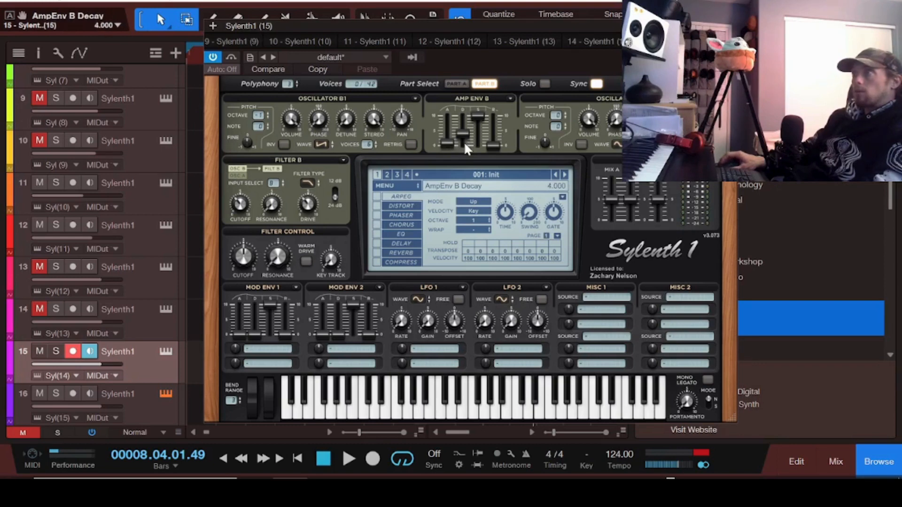
scroll(479, 116, down, 5)
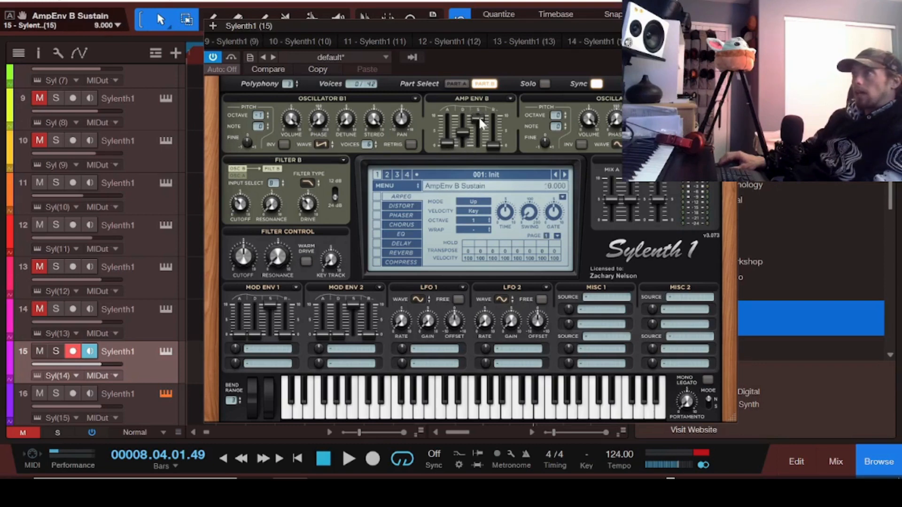
scroll(480, 119, down, 7)
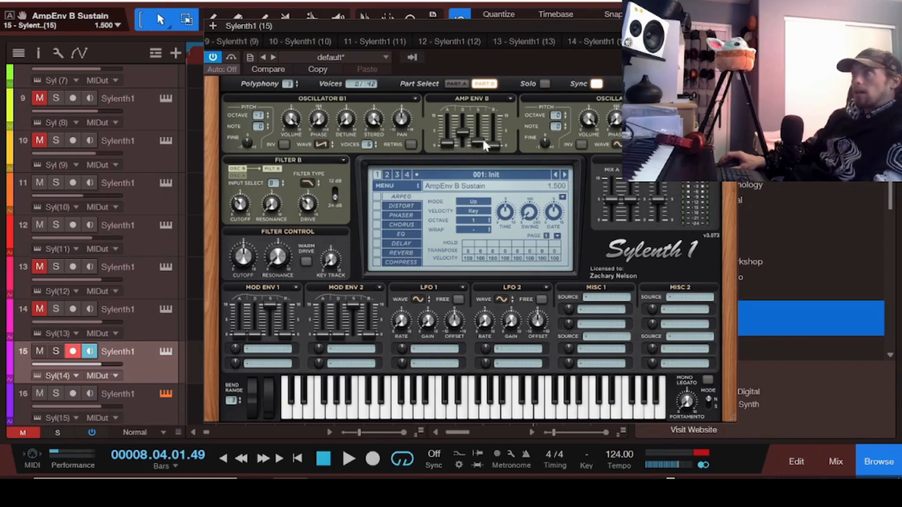
Step: Set Amp Envelope B's release to 3.564
scroll(495, 145, up, 8)
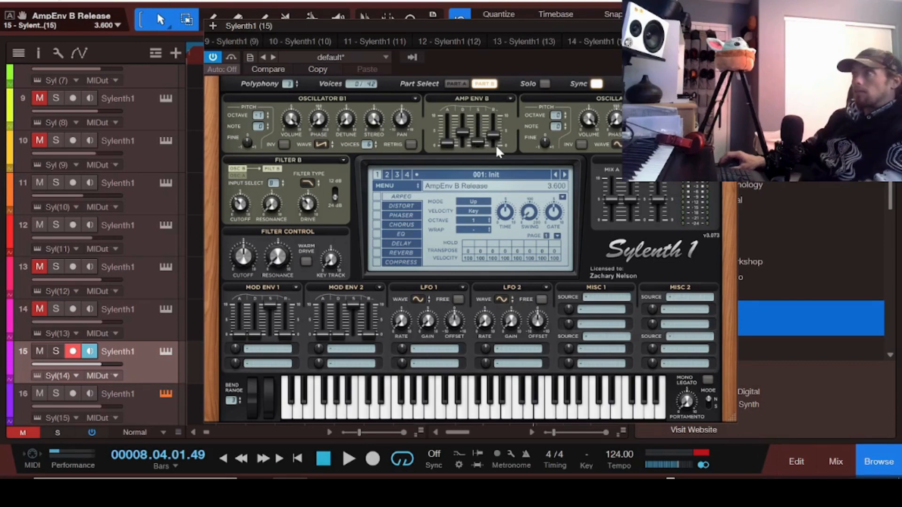
click(489, 136)
scroll(488, 135, up, 2)
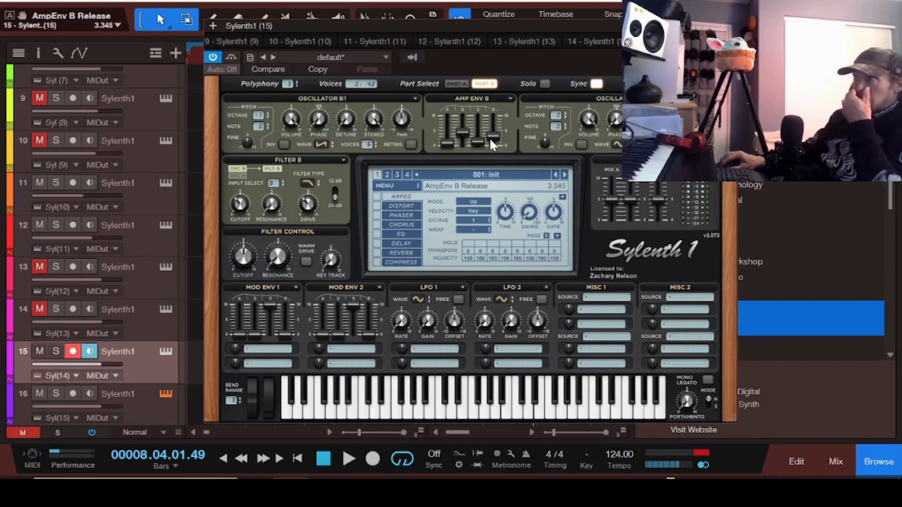
scroll(491, 136, down, 2)
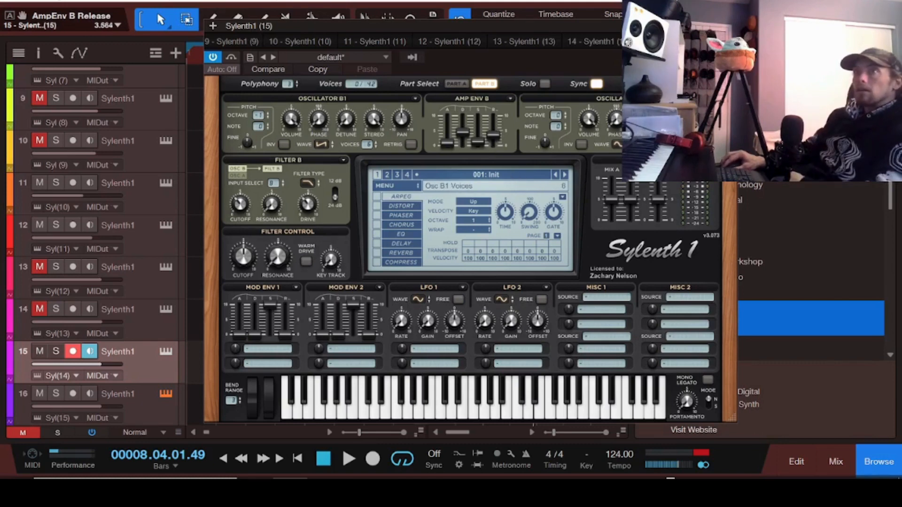
Step: Set Filter Control's cutoff to 3.500 and resonance to 0.500, with Warm Drive turned on
click(455, 83)
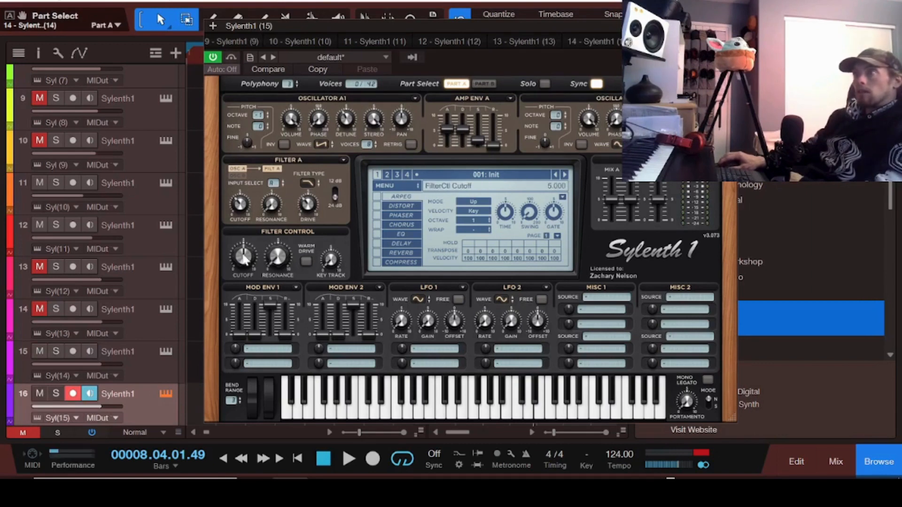
scroll(243, 259, down, 2)
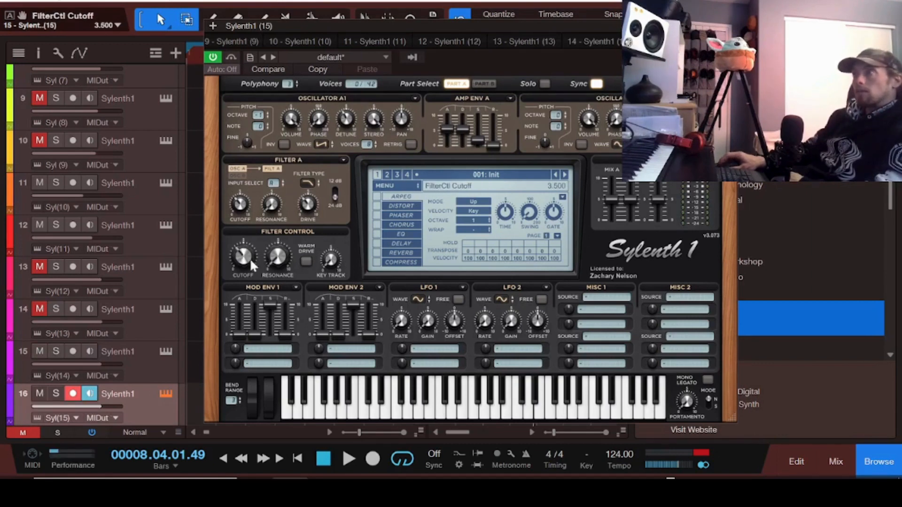
scroll(277, 264, up, 2)
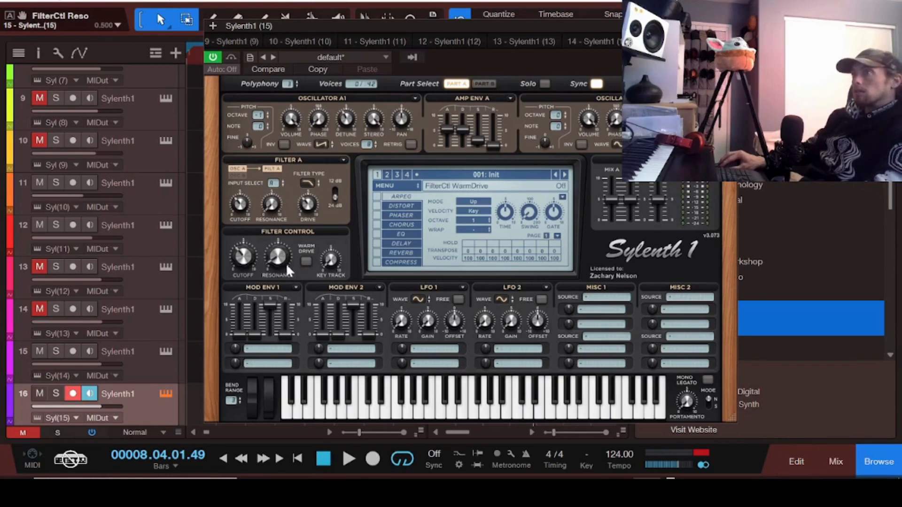
click(307, 262)
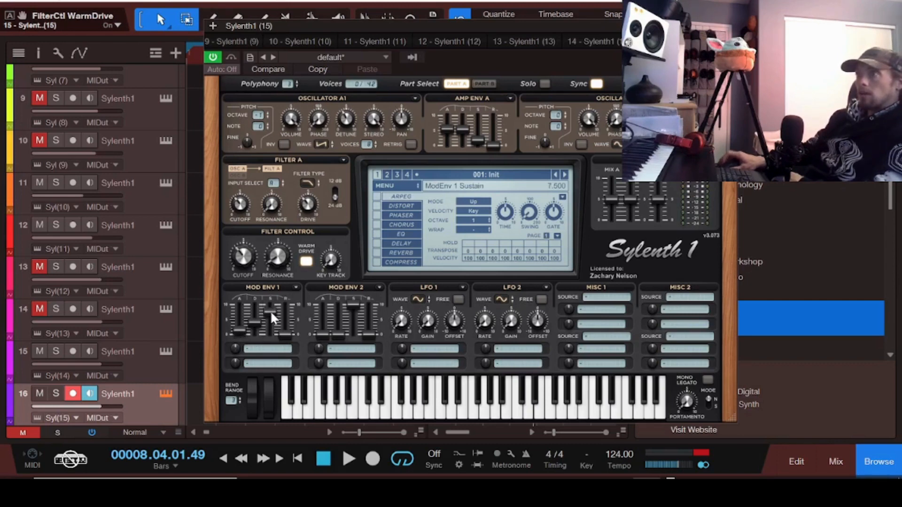
Step: Lower Mod Envelope 1's sustain and route the envelope to Cutoff A and B with an amount of 6.000
scroll(271, 316, down, 5)
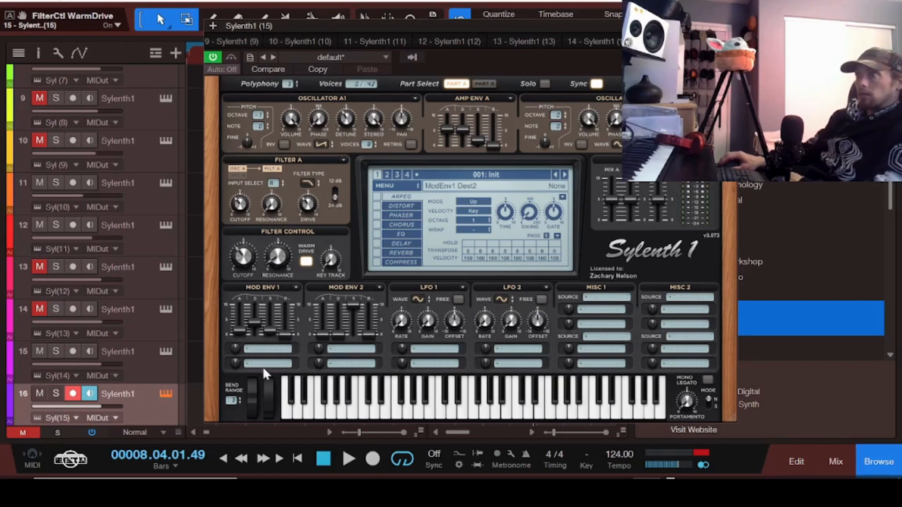
click(257, 354)
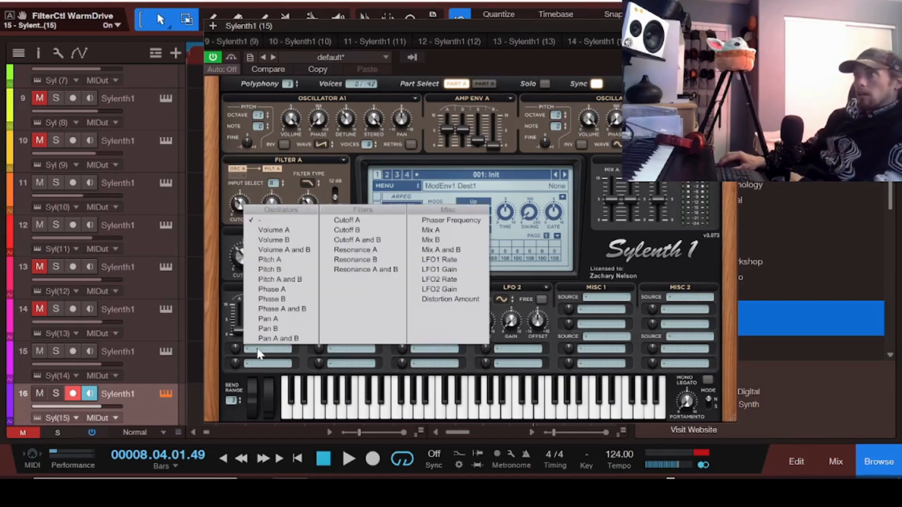
click(356, 240)
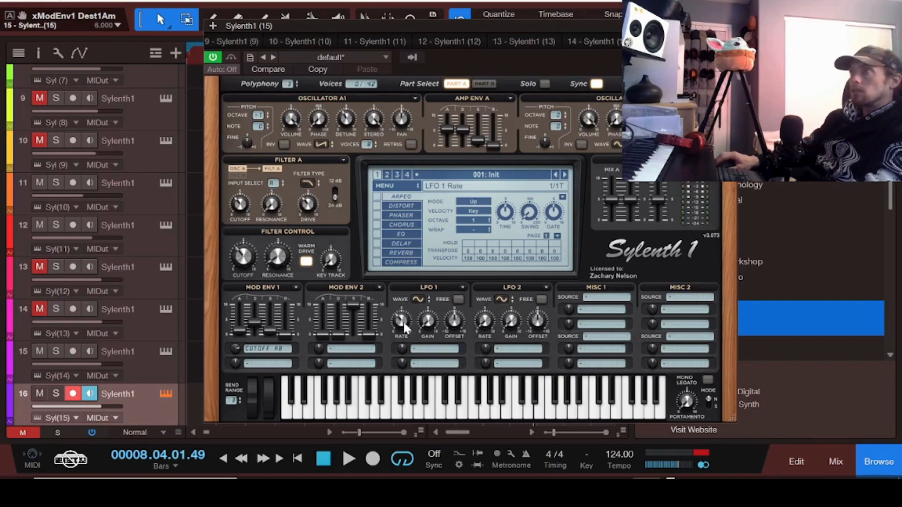
Step: Set LFO 1's rate to 1/4D and route it to Cutoff A and B with an amount of 4.000
scroll(403, 320, up, 4)
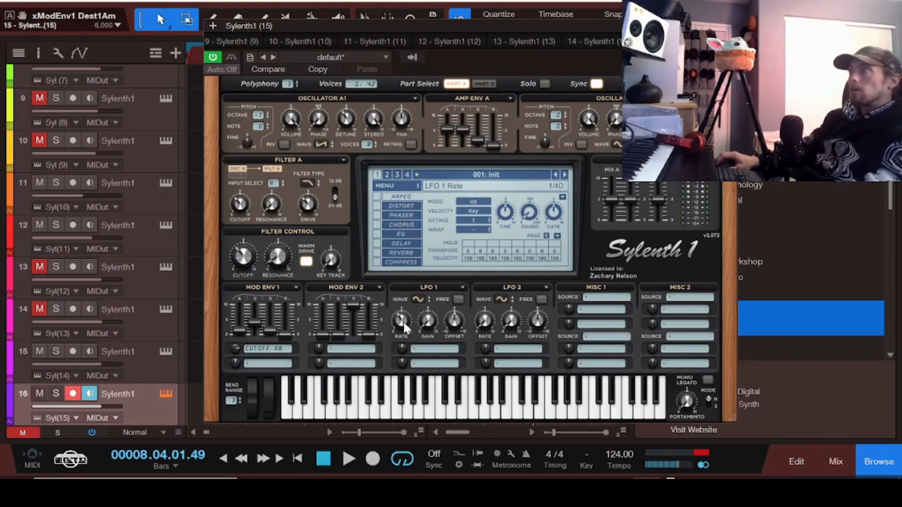
click(425, 353)
click(524, 240)
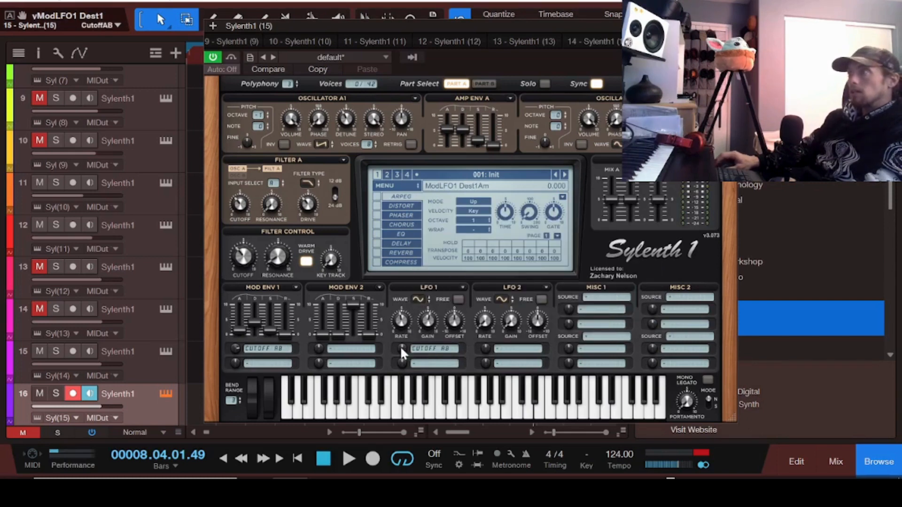
scroll(399, 346, up, 2)
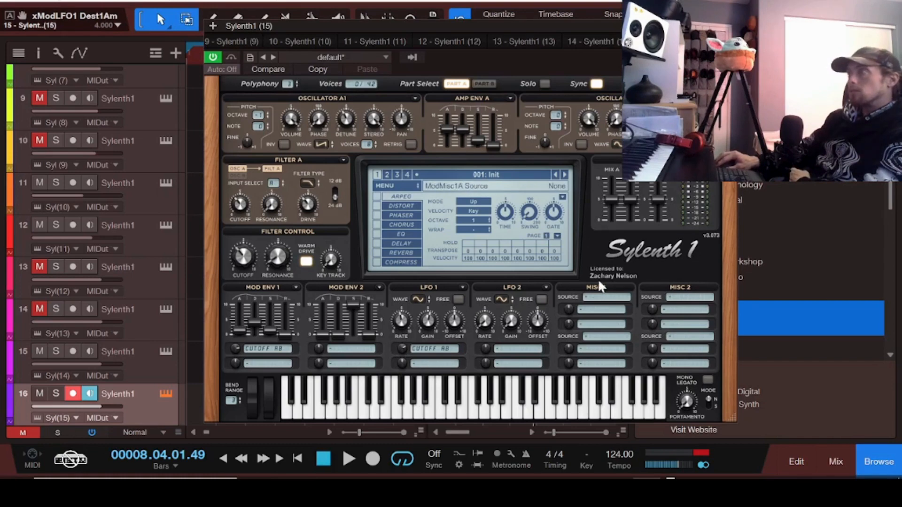
Step: Assign Aftertouch as the first Misc 1 source, route it to Cutoff A, and raise the modulation amount
click(596, 299)
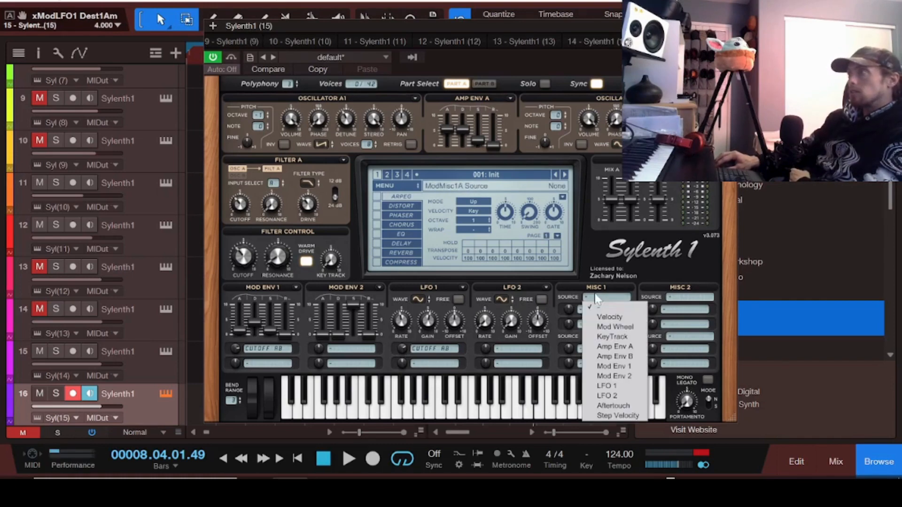
click(625, 407)
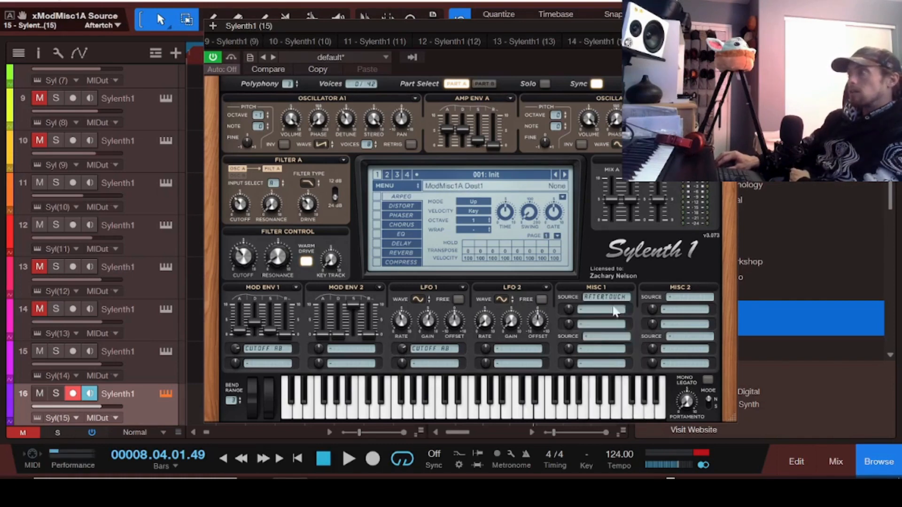
click(604, 310)
click(665, 330)
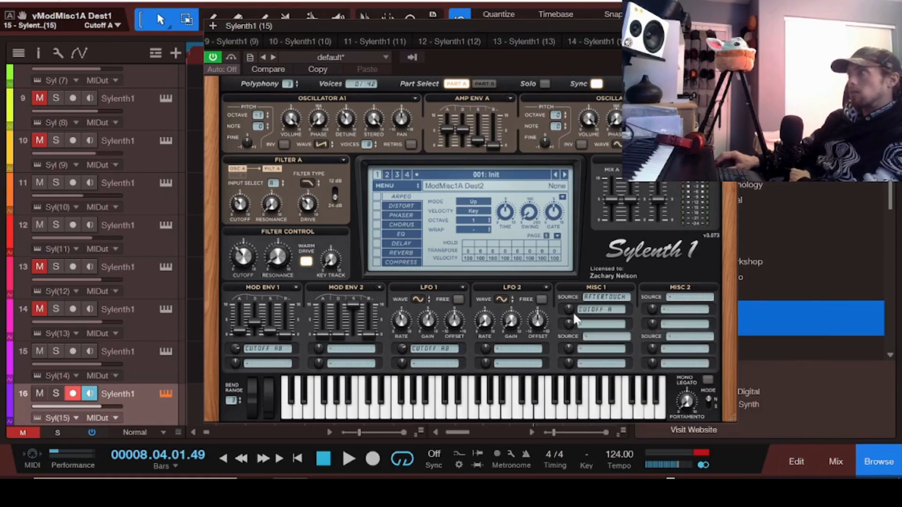
scroll(567, 308, up, 2)
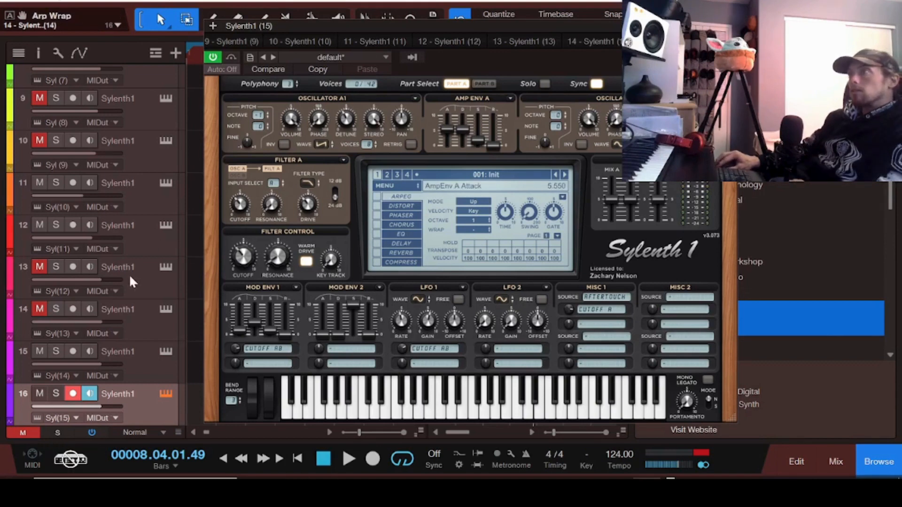
Step: Turn on the arpeggiator and set its mode to Step
click(378, 198)
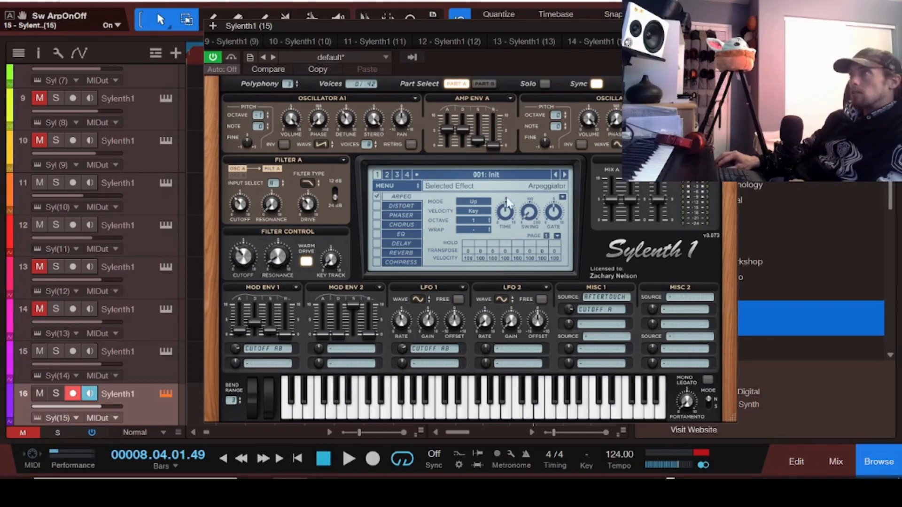
click(473, 202)
click(476, 290)
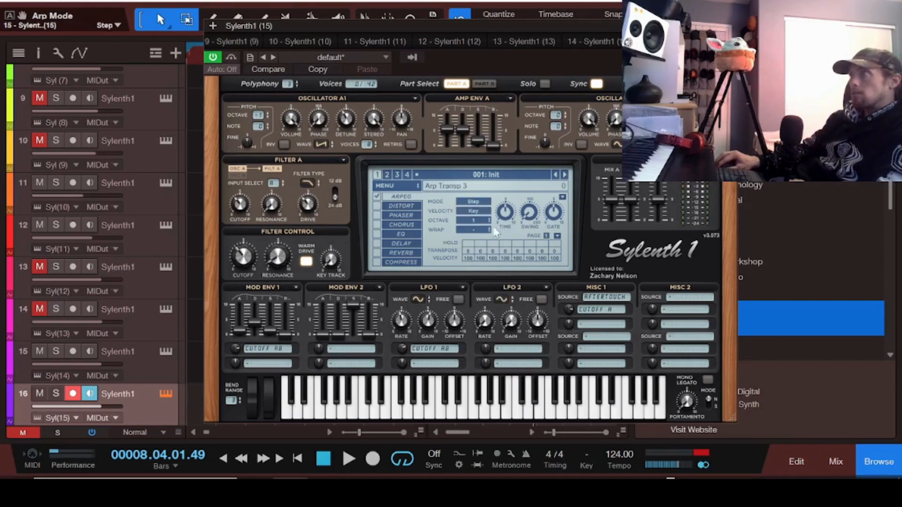
Step: Set the arpeggiator's velocity to Step + Key and its wrap to 16
click(472, 211)
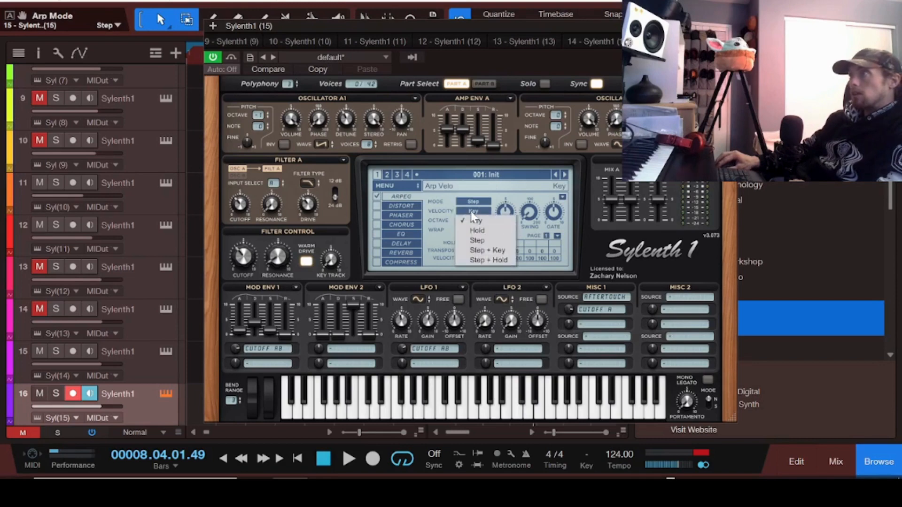
click(494, 257)
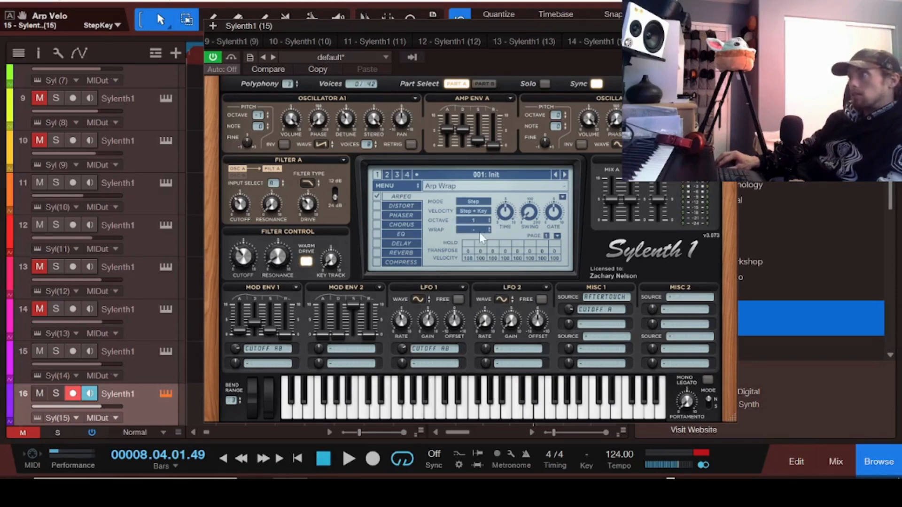
scroll(479, 232, up, 4)
scroll(481, 237, up, 8)
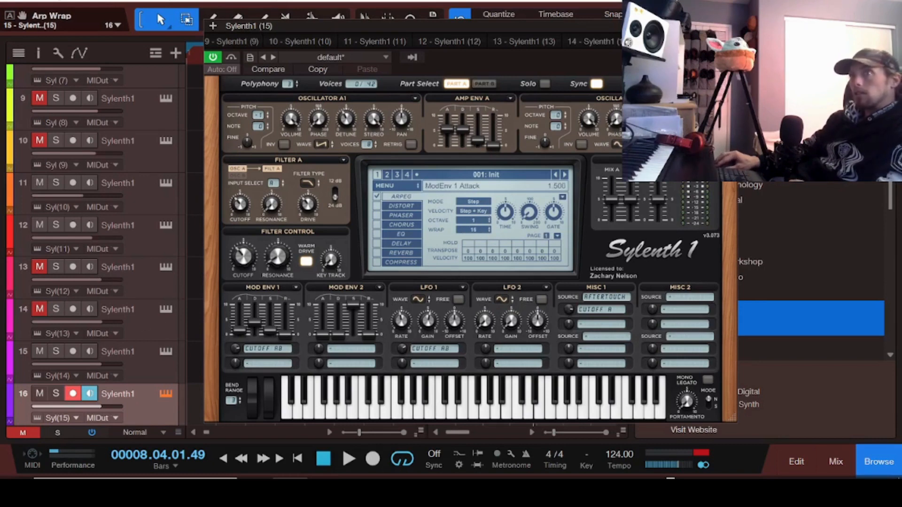
Step: Select track 15 and turn on arpeggiator Hold for steps 2, 4 and 6 on page 1 and steps 10, 12 and 14 on page 2
click(23, 365)
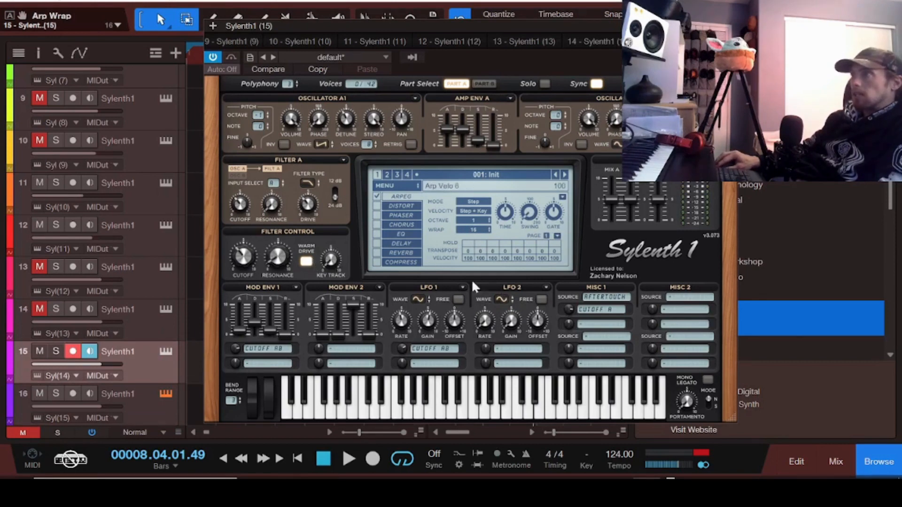
click(480, 243)
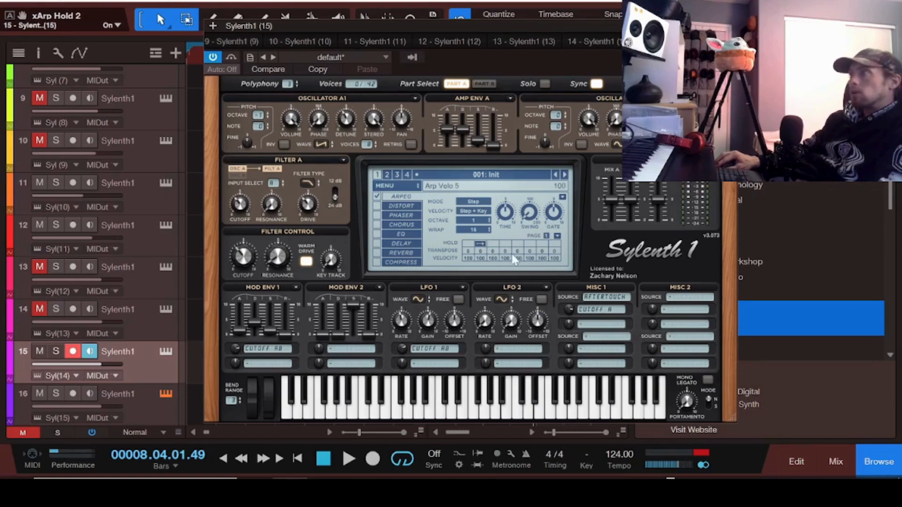
click(505, 243)
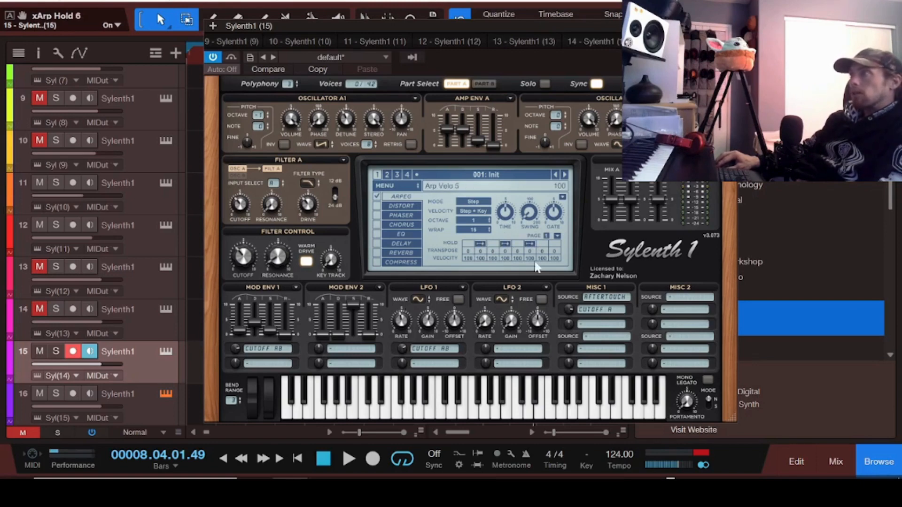
click(546, 235)
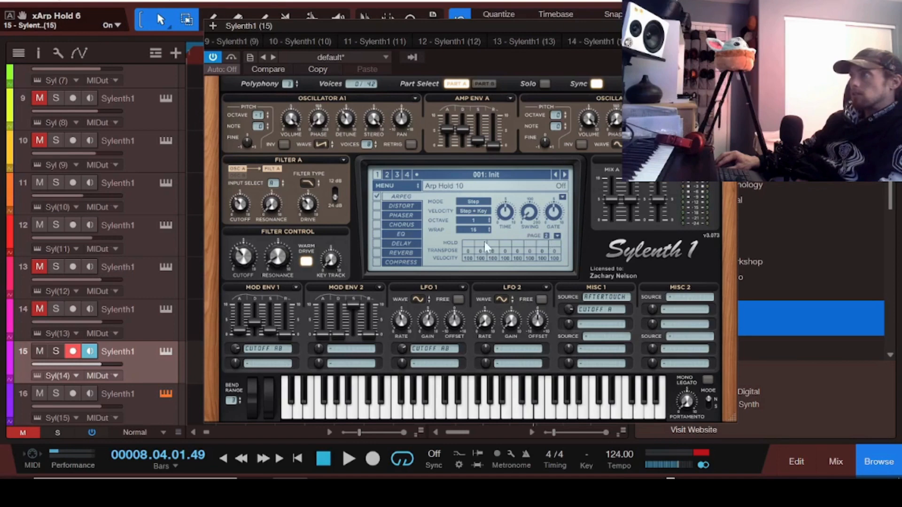
click(530, 244)
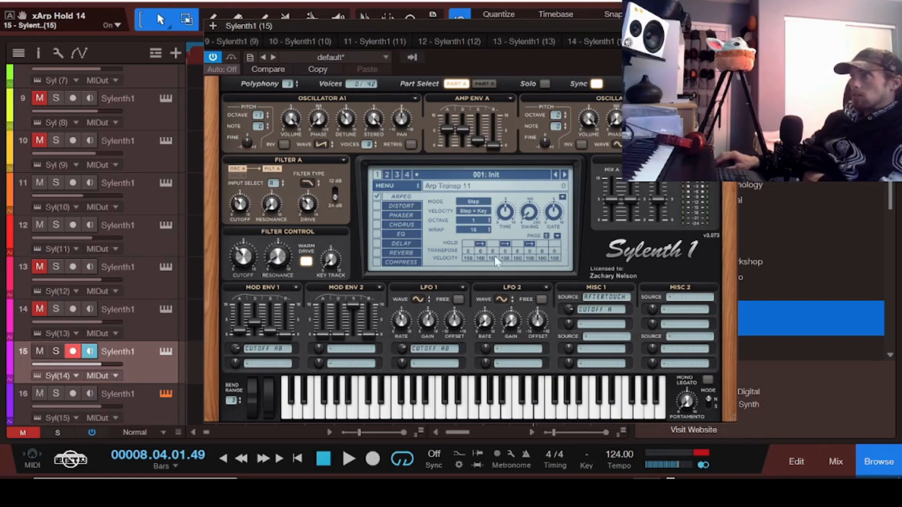
scroll(497, 253, up, 3)
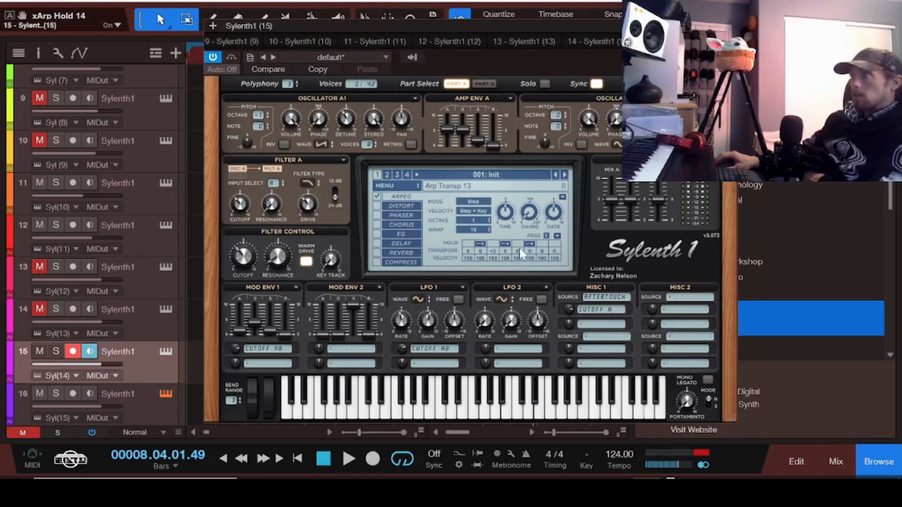
scroll(520, 248, up, 3)
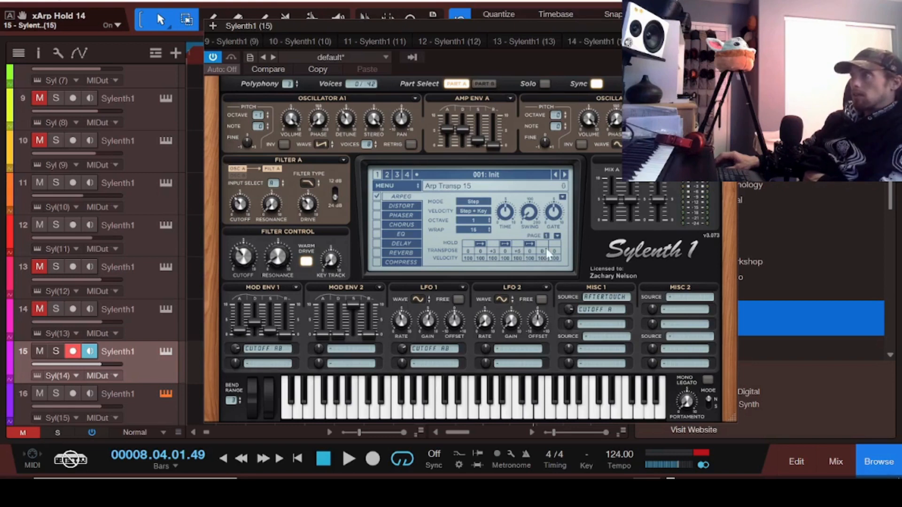
scroll(542, 249, up, 1)
scroll(547, 251, up, 1)
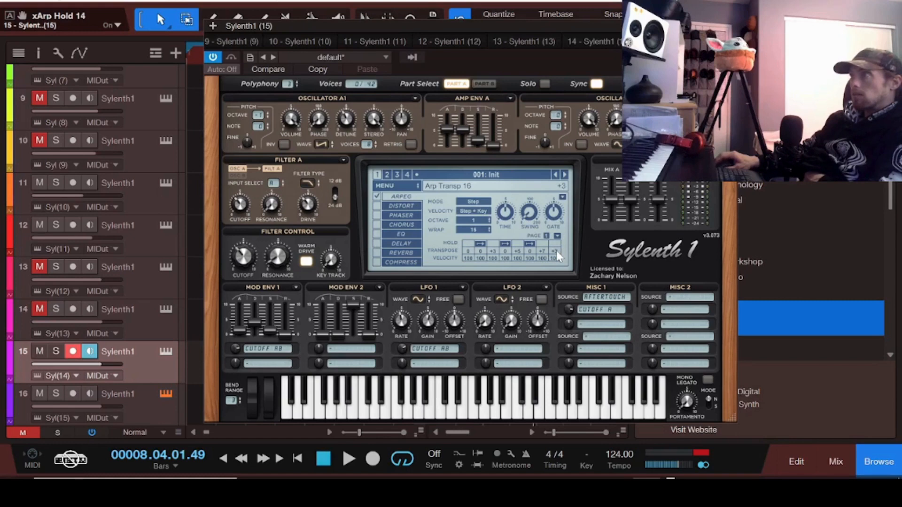
click(546, 235)
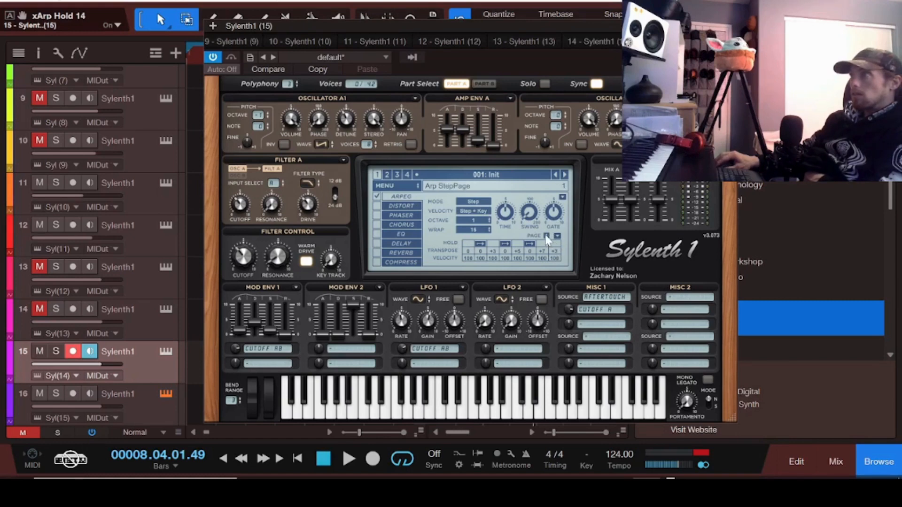
click(546, 234)
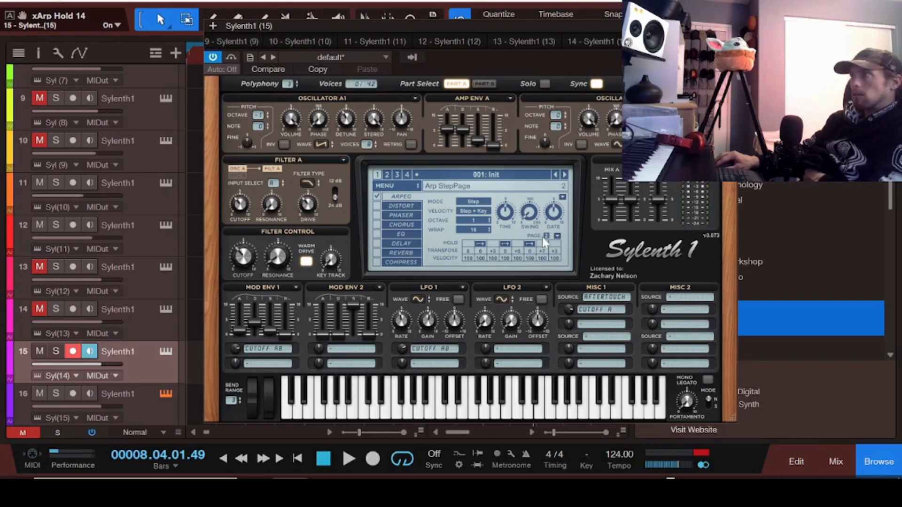
scroll(492, 250, down, 2)
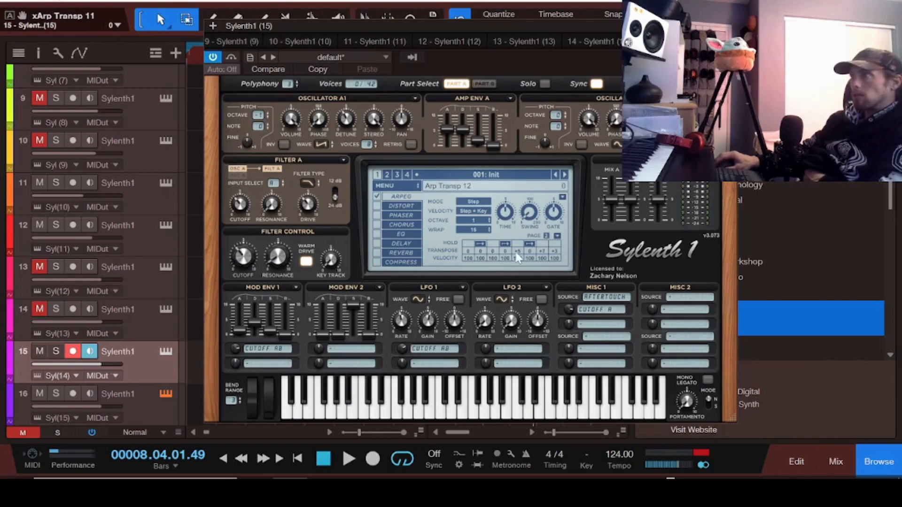
scroll(517, 250, down, 2)
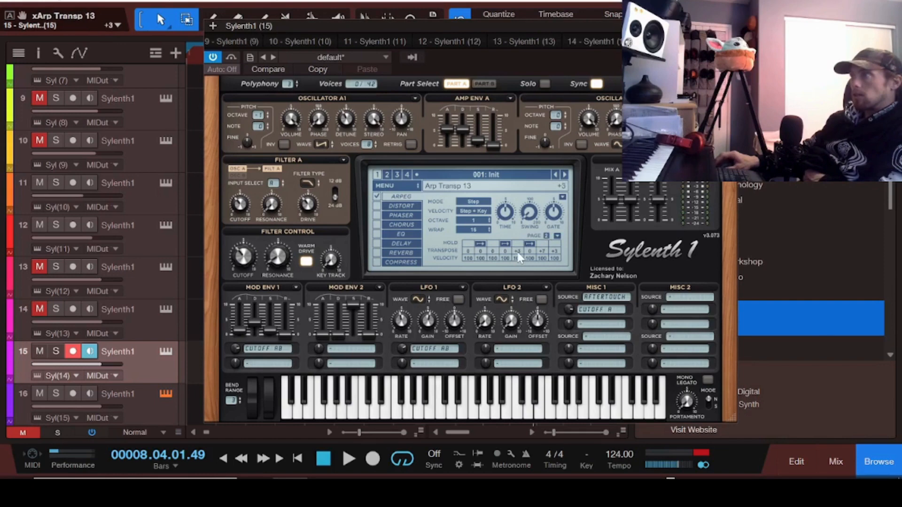
Step: On arpeggiator page 1, set the transpose of step 3 to +3, step 5 to +5, step 7 to +7 and step 8 to +3
click(546, 235)
scroll(493, 254, up, 3)
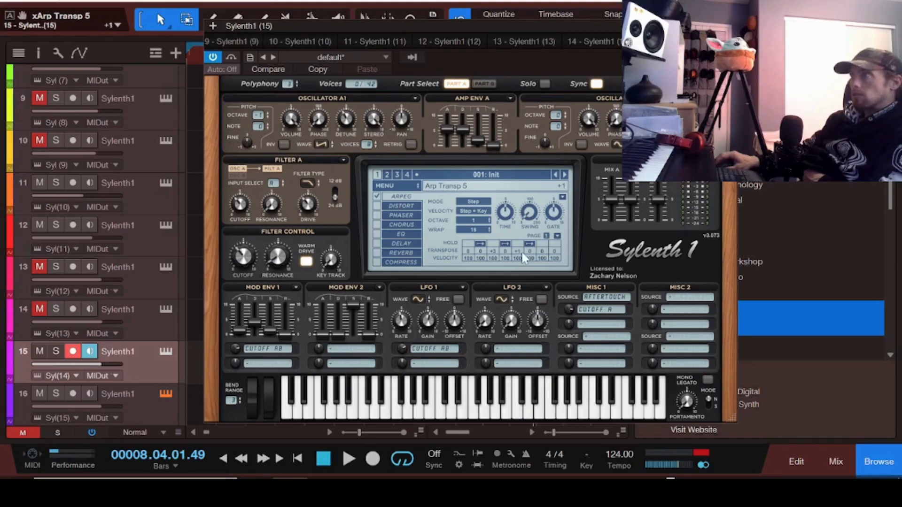
scroll(522, 253, up, 3)
scroll(546, 253, up, 3)
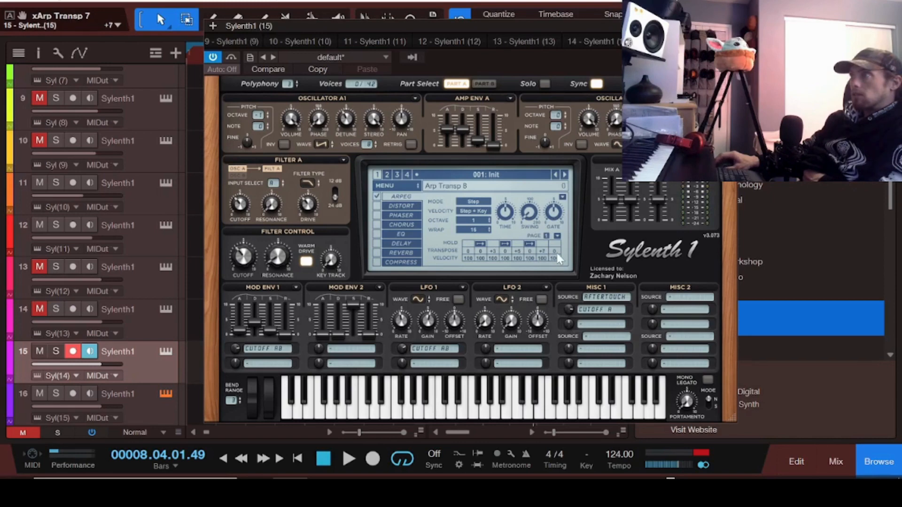
scroll(556, 253, up, 1)
Step: On arpeggiator page 2, set the transpose of step 11 to +5, step 13 to +3, step 15 to +10 and step 16 to +3
click(547, 235)
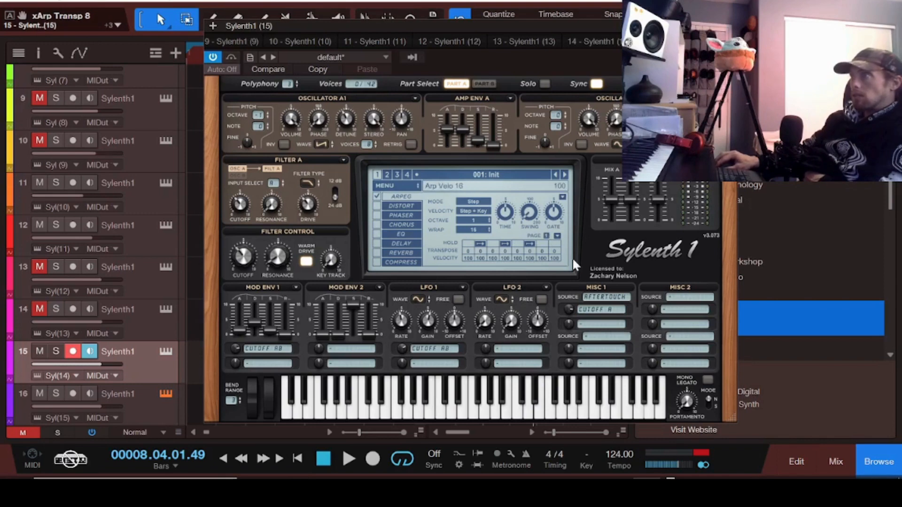
scroll(493, 249, up, 2)
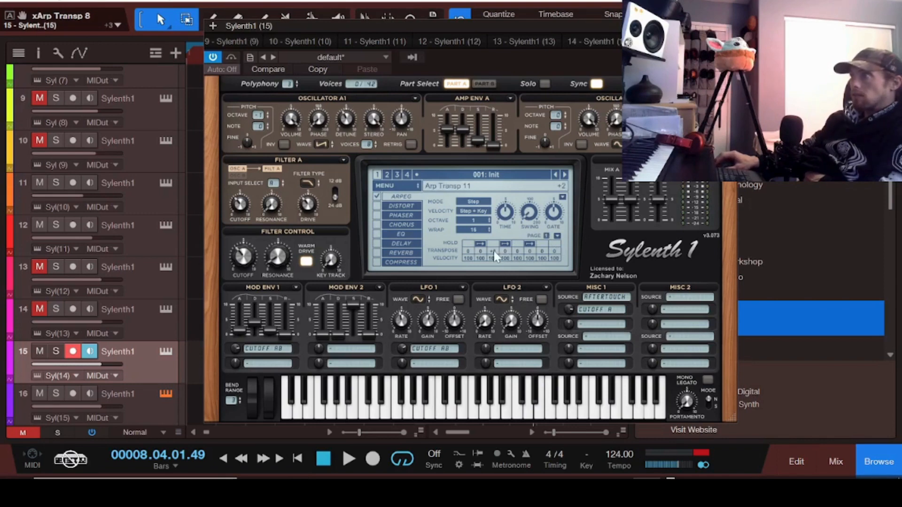
scroll(495, 250, up, 1)
scroll(520, 250, up, 3)
scroll(545, 257, up, 2)
scroll(545, 256, up, 2)
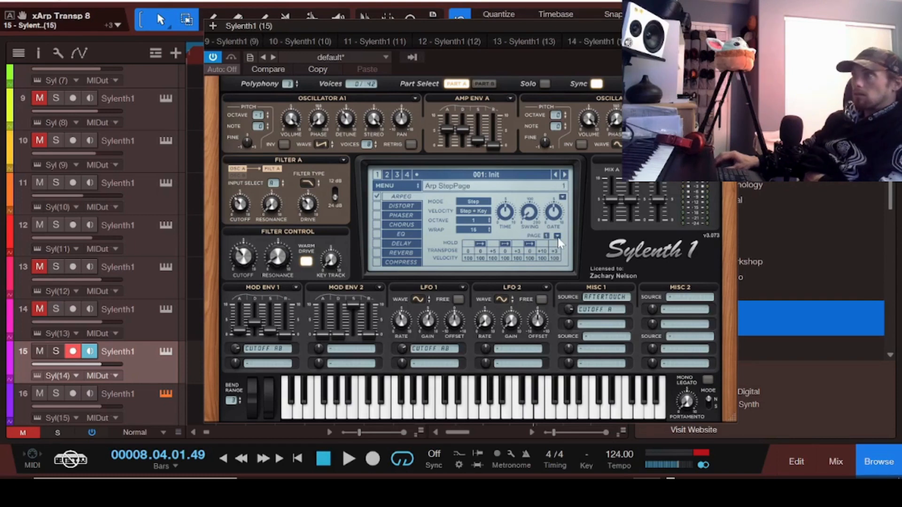
Step: On arpeggiator page 2, lower the velocities of steps 10, 12 and 14 to about 69
click(557, 236)
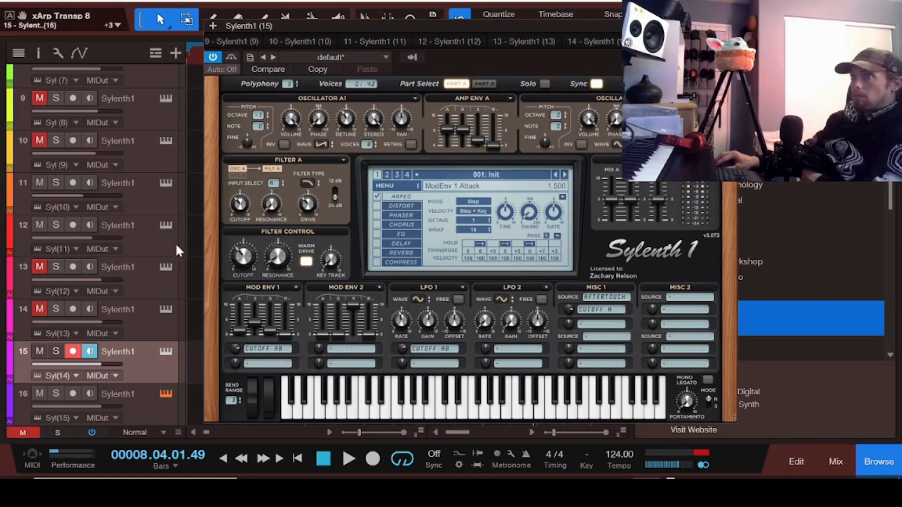
click(556, 236)
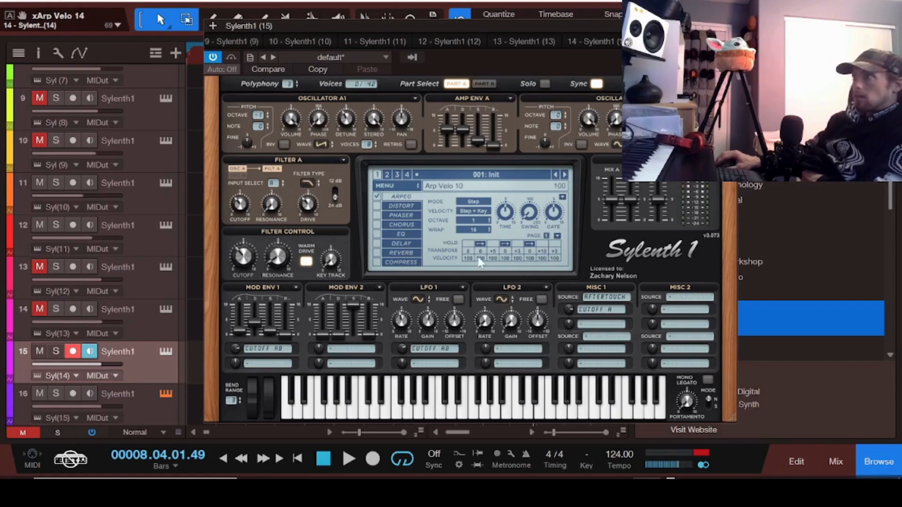
drag(480, 259, 484, 324)
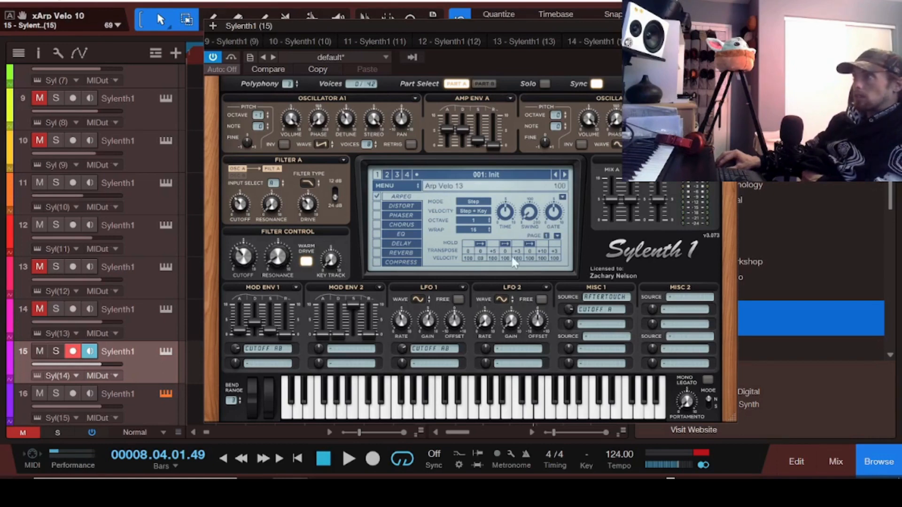
drag(507, 270, 506, 327)
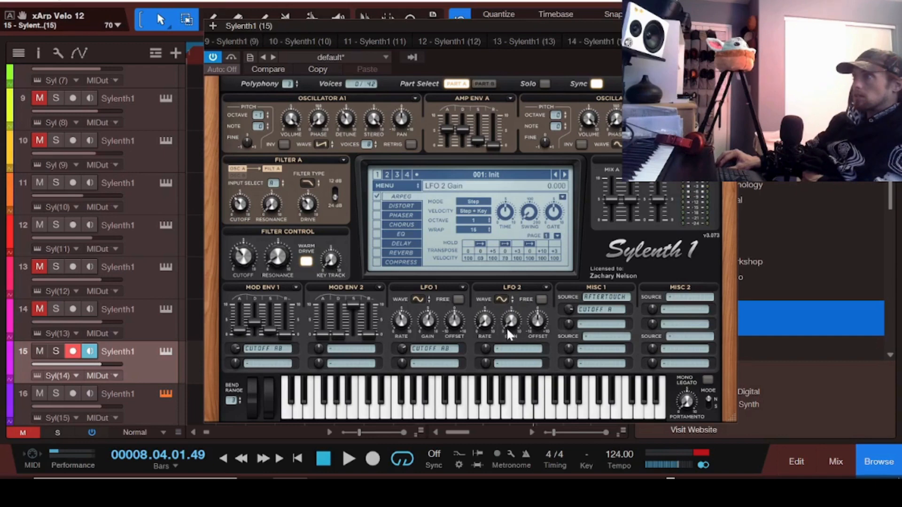
drag(506, 273, 511, 270)
drag(531, 257, 520, 318)
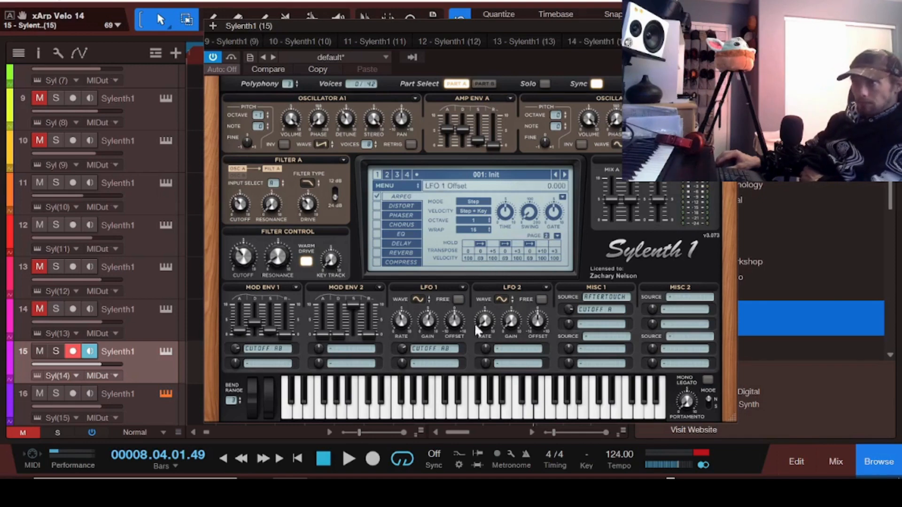
Step: On arpeggiator page 1, lower the velocities of steps 2, 4 and 6 to about 69
click(547, 236)
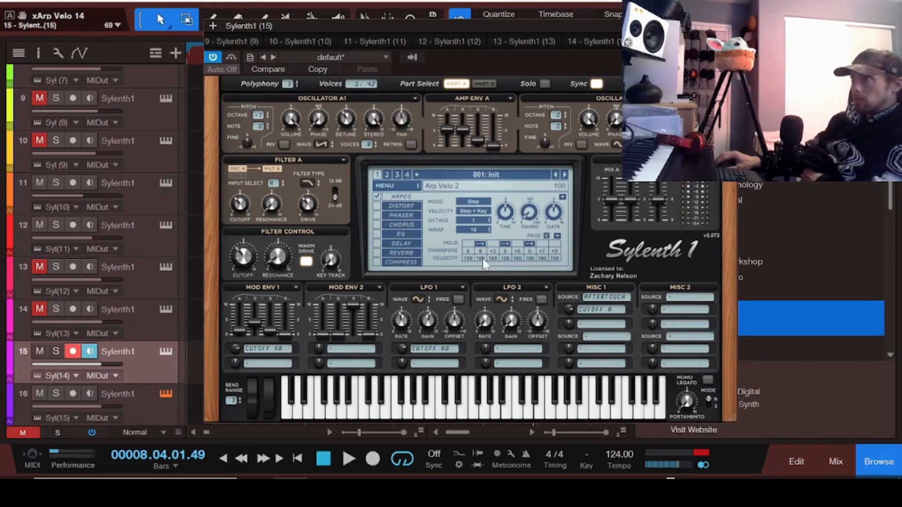
drag(483, 263, 509, 304)
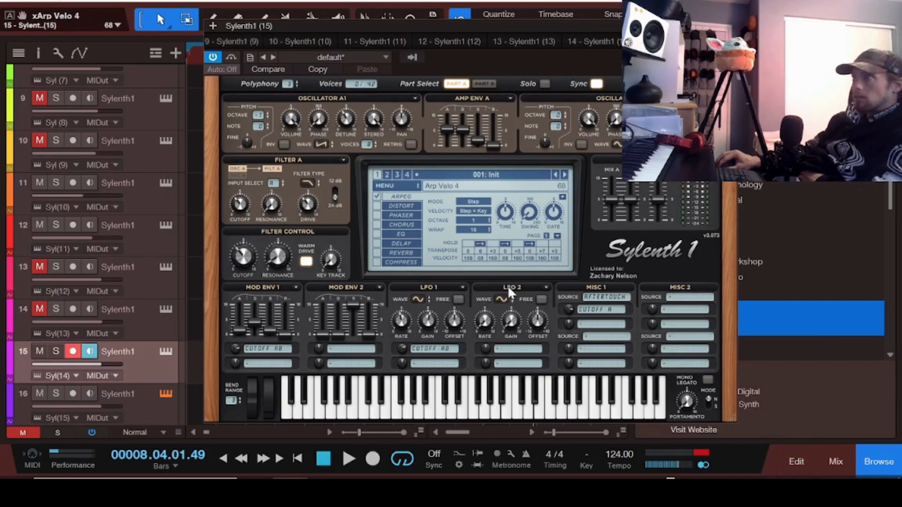
drag(531, 274, 526, 326)
click(546, 236)
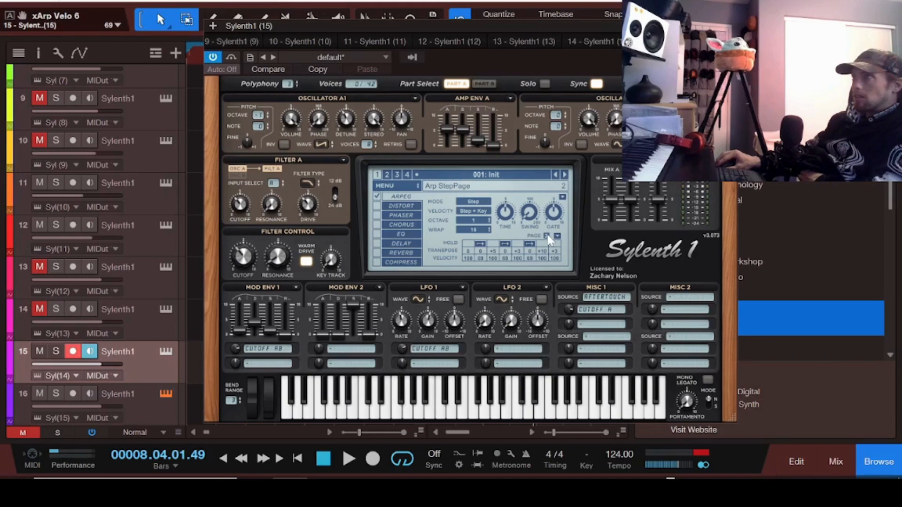
click(547, 237)
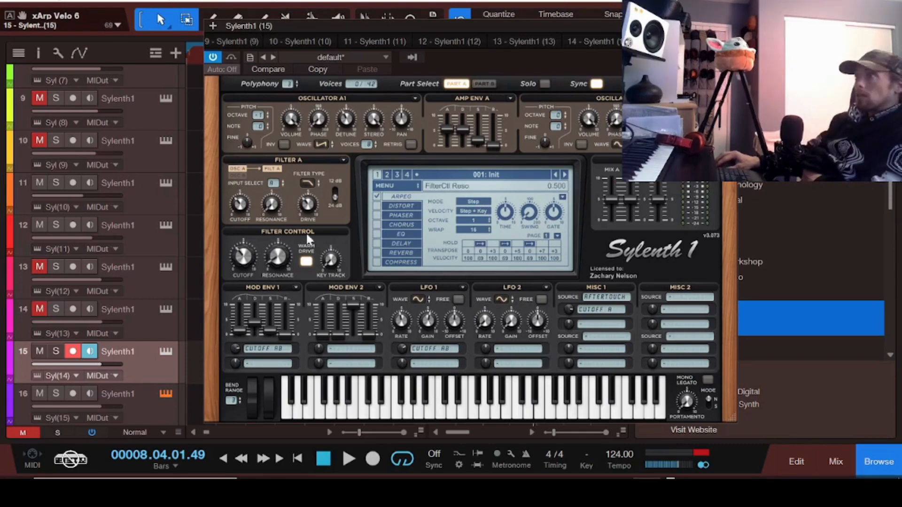
Step: Enable the phaser and set its dry/wet mix to 30%
click(376, 215)
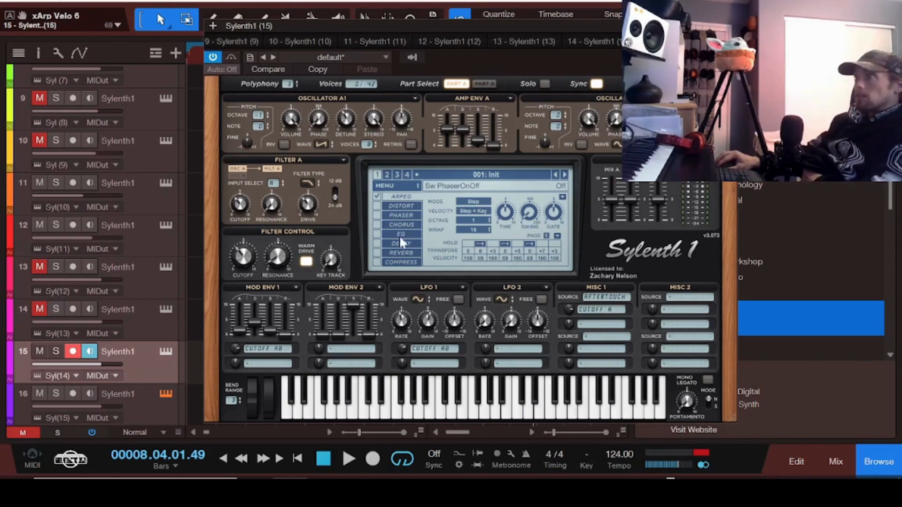
click(406, 215)
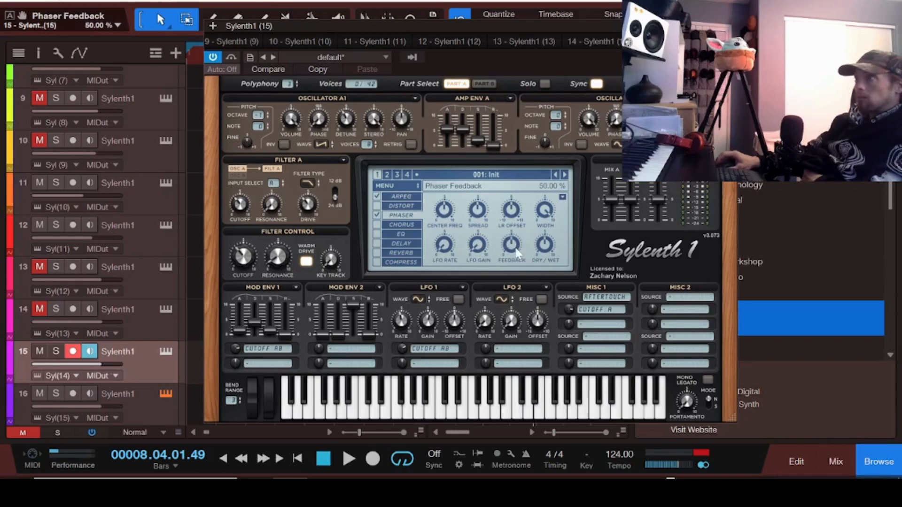
scroll(545, 245, down, 3)
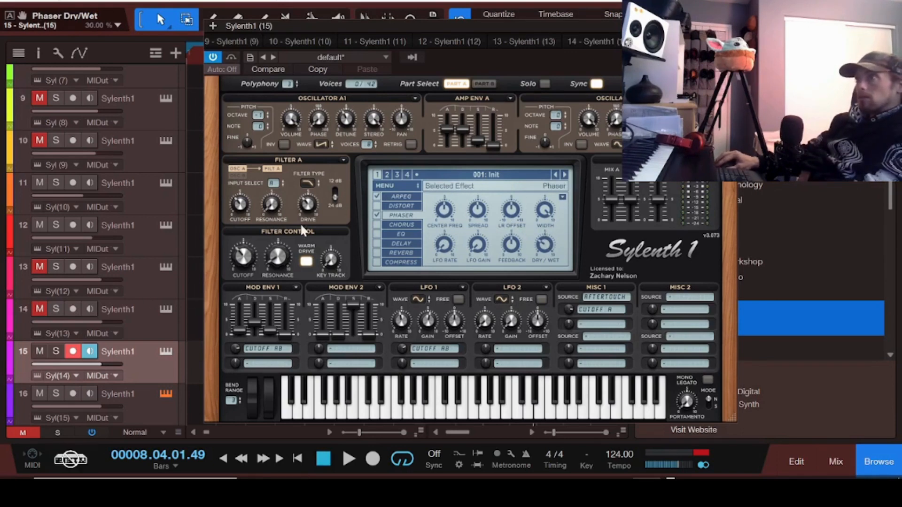
Step: Enable the EQ and turn its bass gain down
click(377, 233)
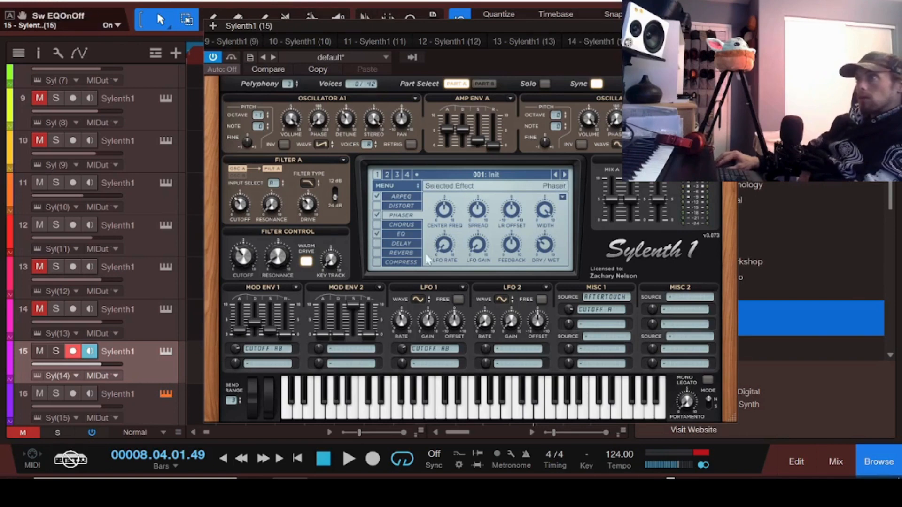
click(401, 233)
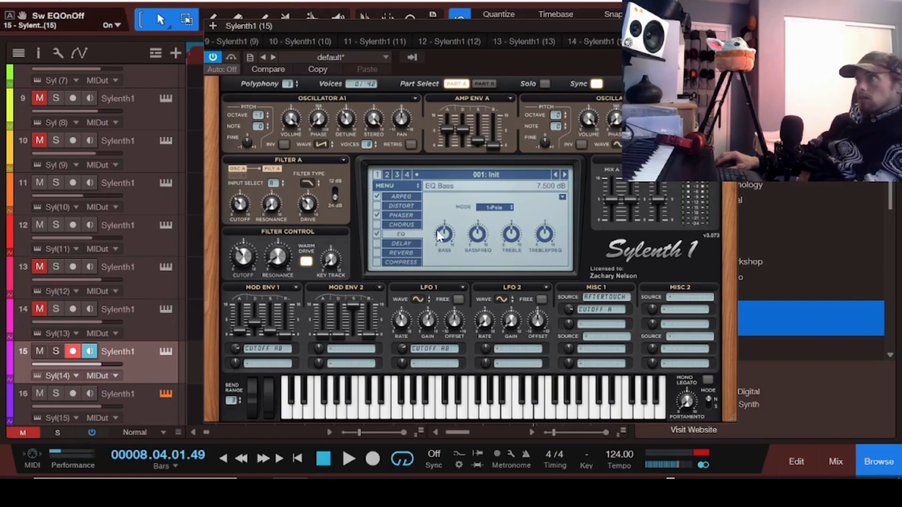
scroll(444, 234, down, 10)
Step: Set the EQ's bass frequency to 110 Hz
scroll(483, 237, down, 10)
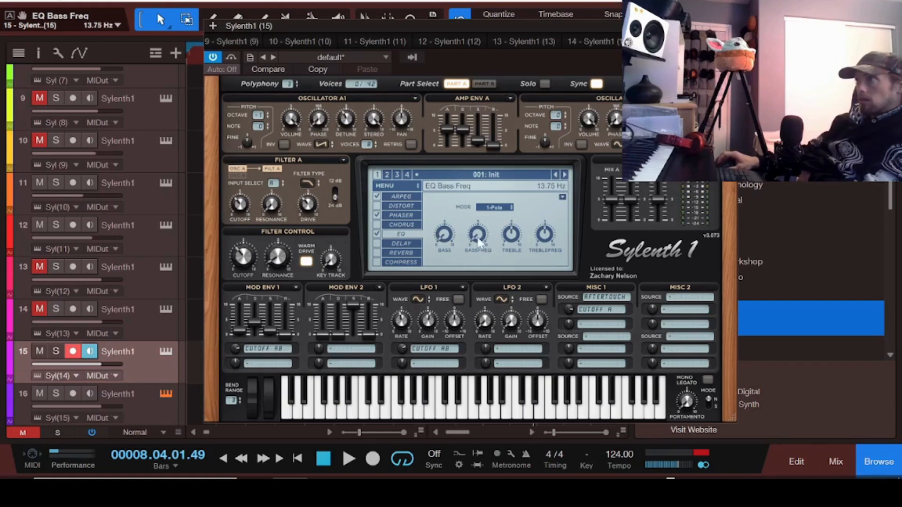
scroll(479, 242, up, 4)
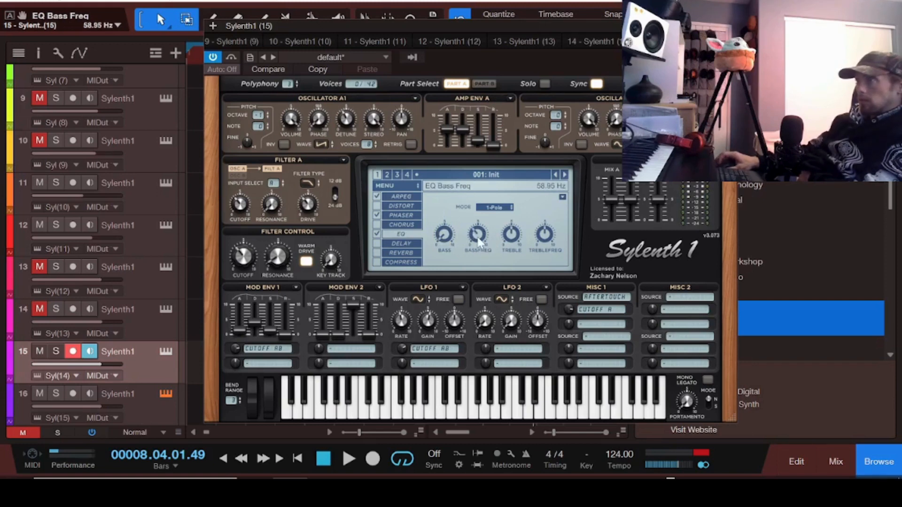
scroll(479, 242, up, 4)
scroll(479, 241, up, 4)
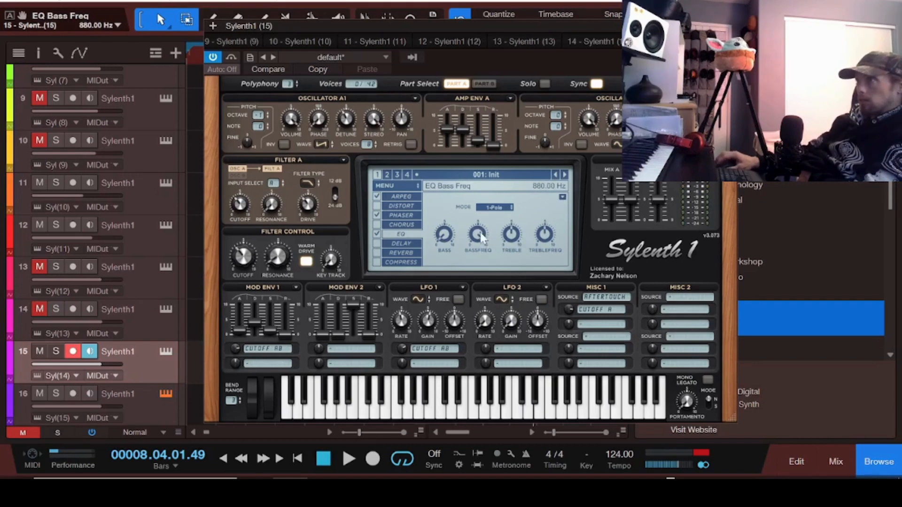
scroll(479, 235, down, 6)
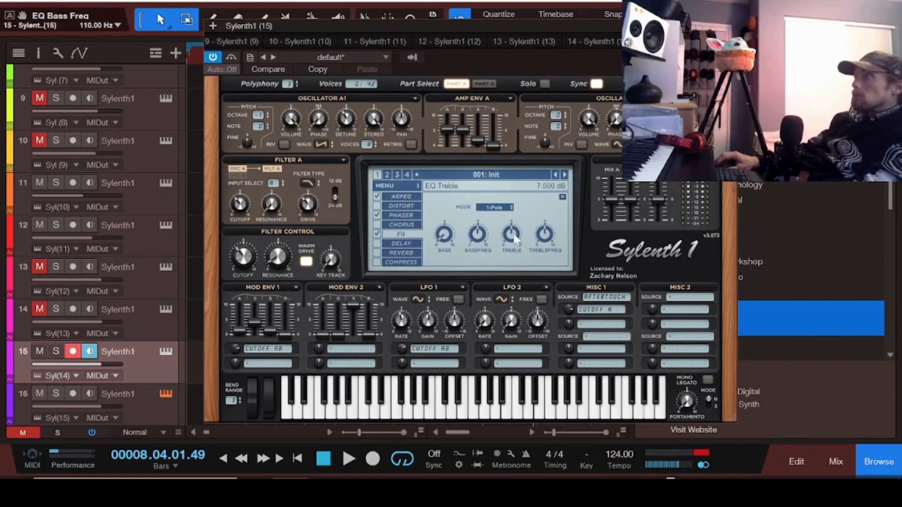
Step: Set the EQ's treble gain to 9.75 dB and its treble frequency to about 2322 Hz
scroll(515, 239, up, 3)
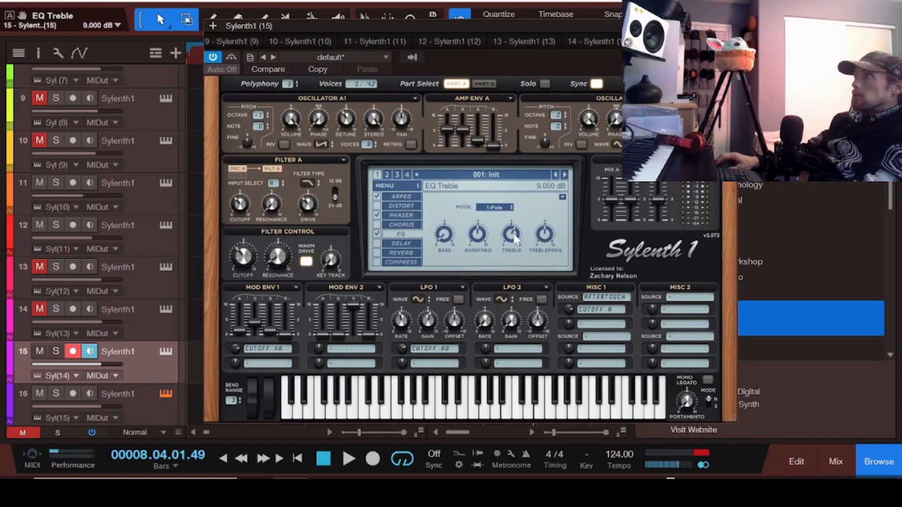
scroll(515, 238, up, 3)
mouse_move(554, 232)
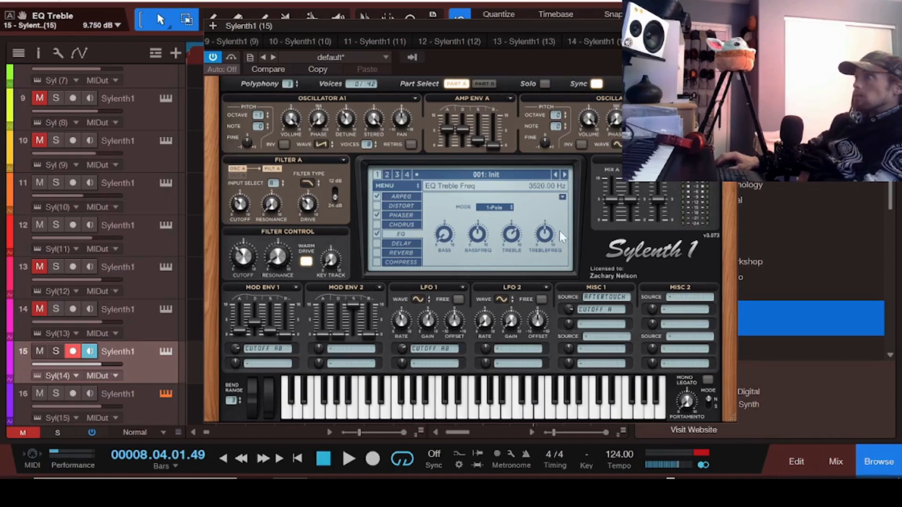
scroll(548, 237, down, 3)
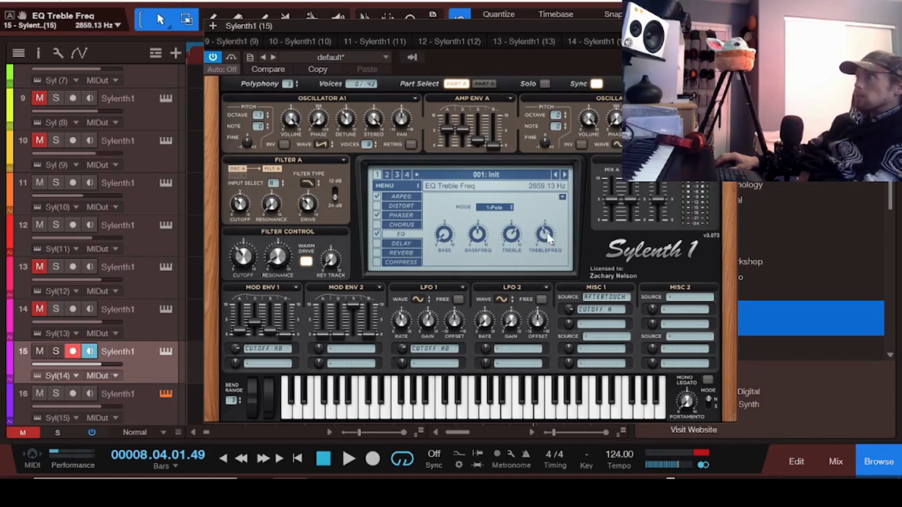
scroll(548, 237, down, 3)
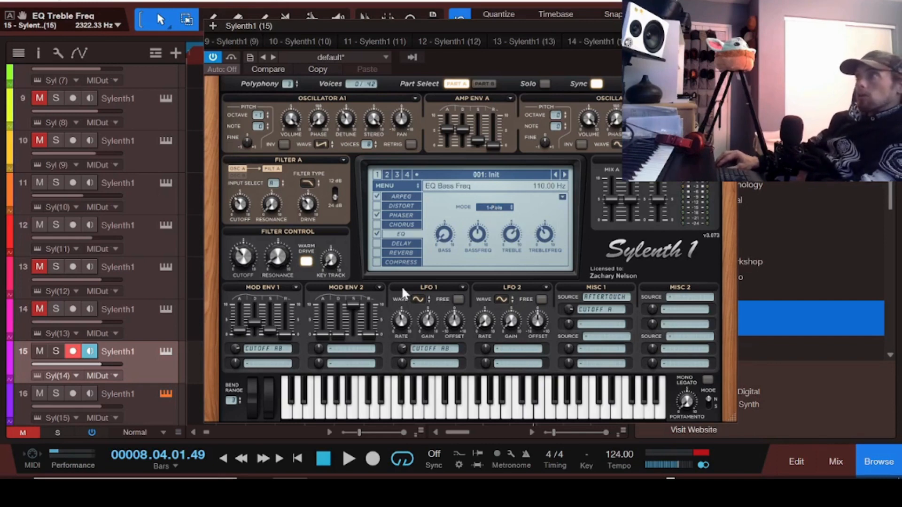
Step: Enable the reverb with a 40 ms predelay, raised damping, 50% width and a 30% dry/wet mix
click(376, 253)
click(399, 252)
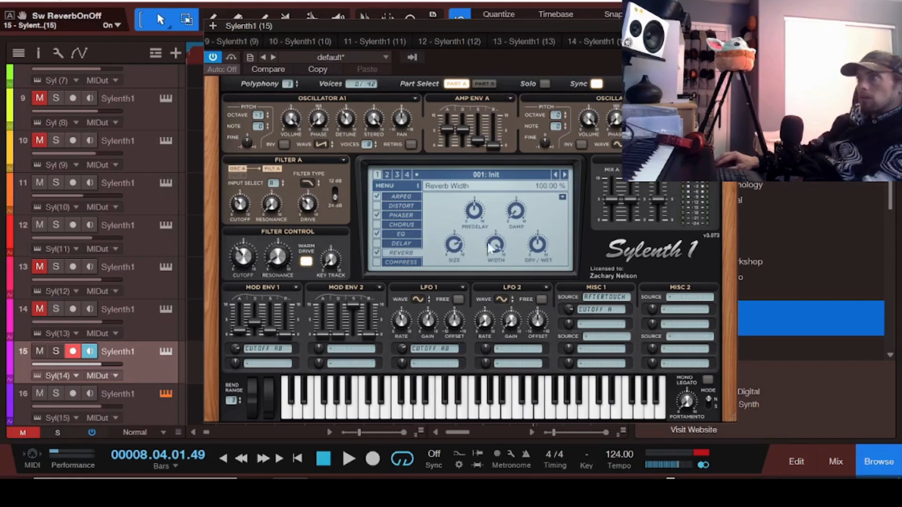
scroll(475, 212, down, 4)
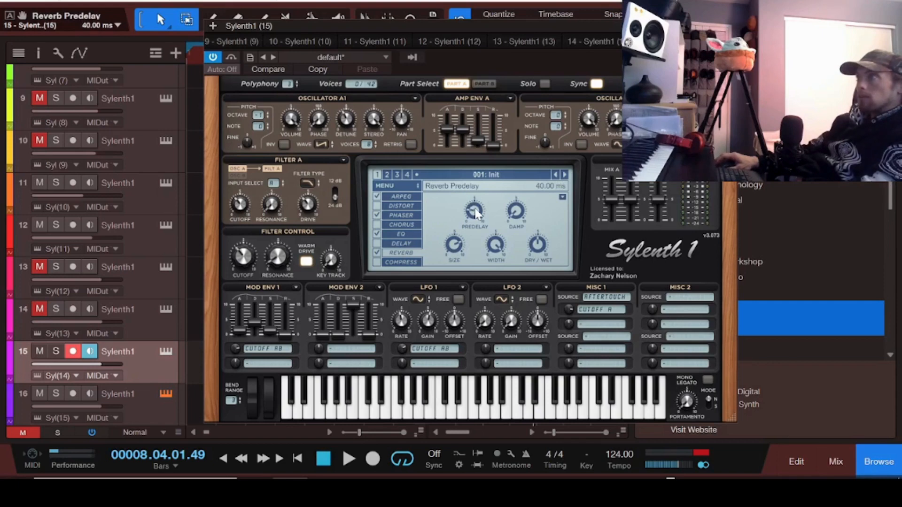
scroll(520, 212, up, 10)
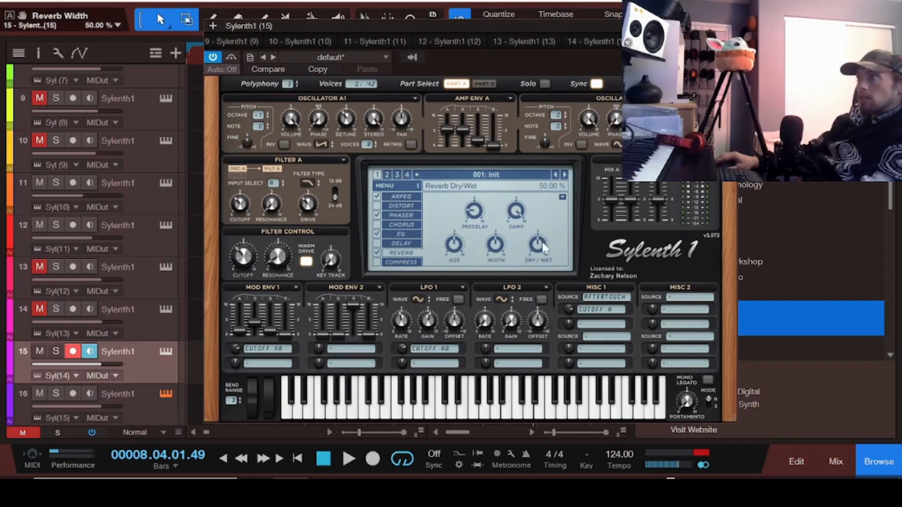
scroll(538, 246, down, 3)
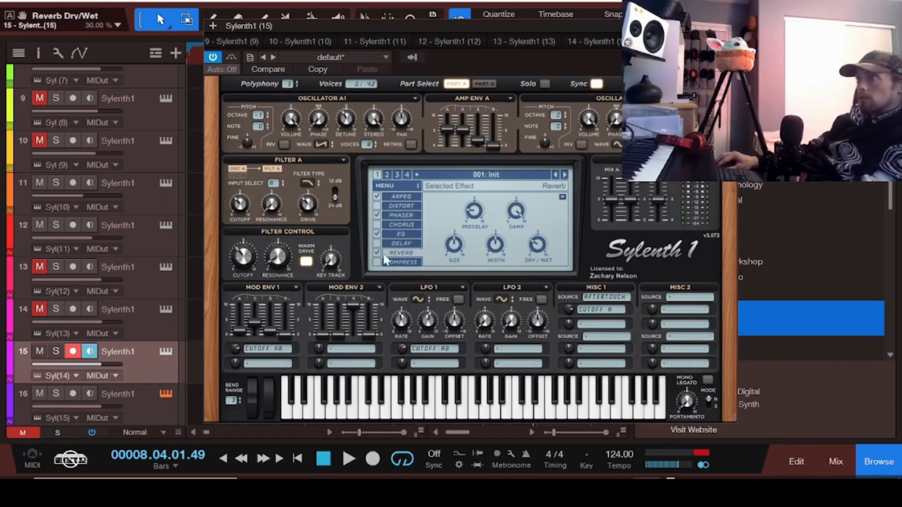
Step: Enable the compressor, set its ratio to about 1.656:1 and lower its threshold
click(376, 262)
click(399, 262)
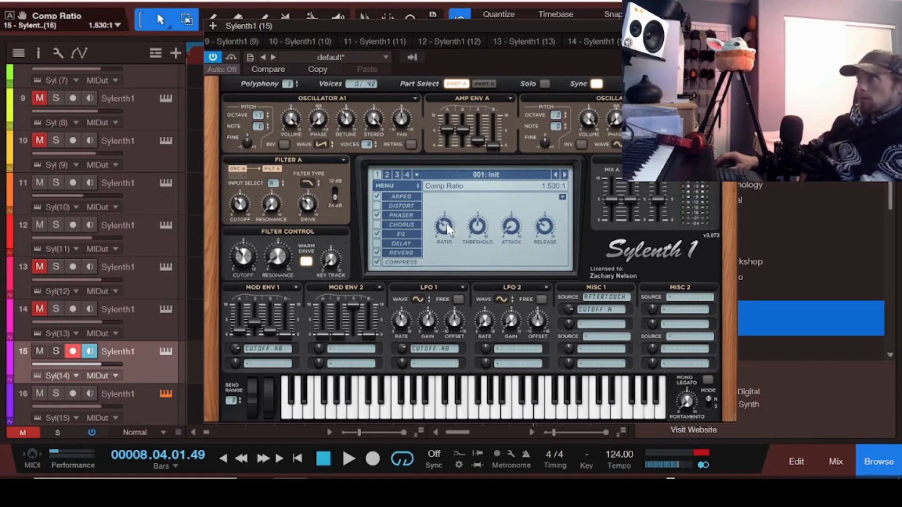
scroll(447, 228, up, 2)
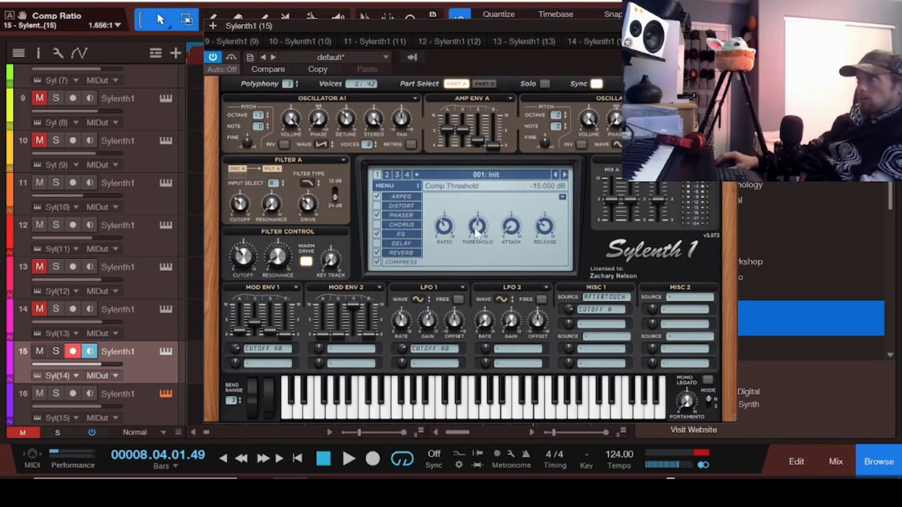
scroll(476, 231, up, 2)
scroll(476, 231, down, 2)
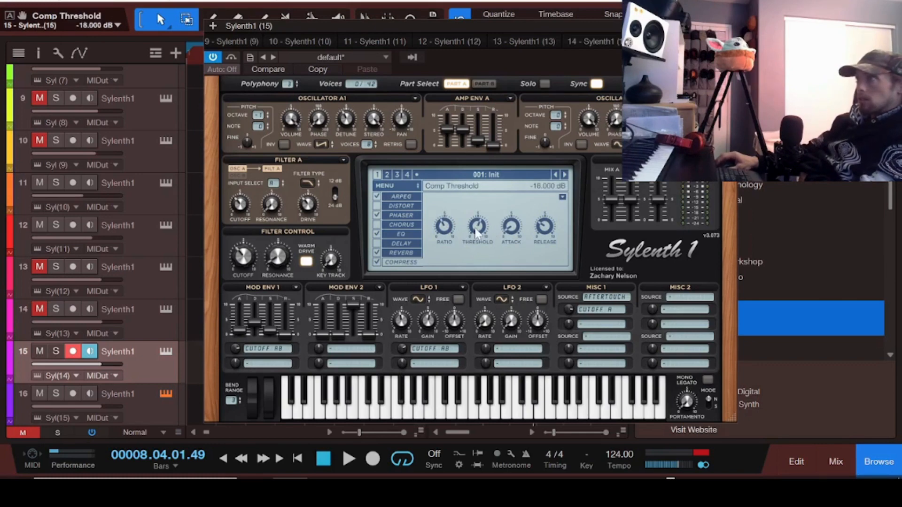
scroll(477, 231, down, 2)
Step: Raise the compressor's attack and set its release to 125.75 ms
scroll(514, 227, up, 3)
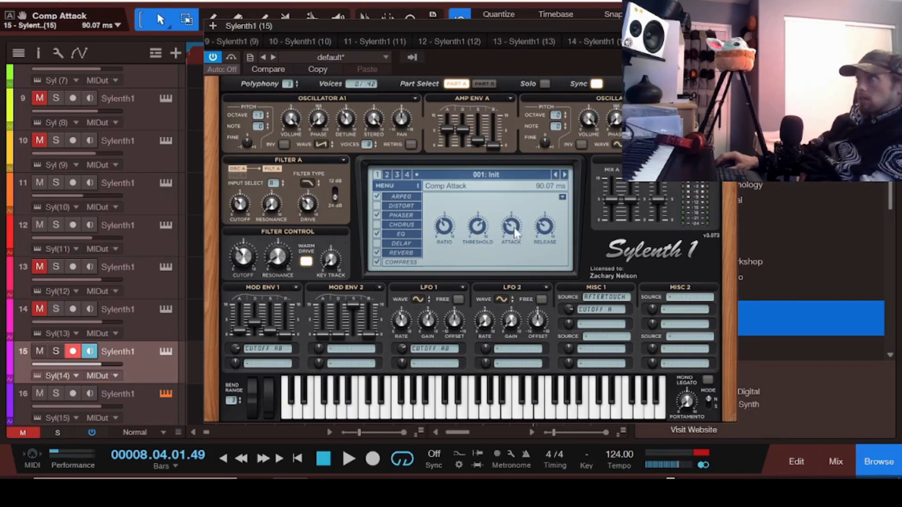
scroll(514, 227, up, 3)
mouse_move(547, 230)
scroll(547, 231, up, 2)
scroll(547, 231, up, 1)
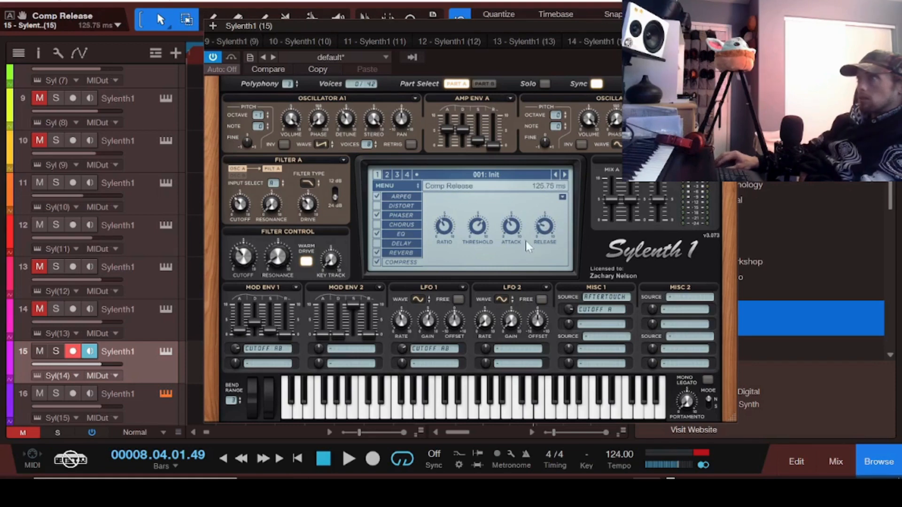
Step: Raise the Mix B level to 5.5 and the main volume to 8.5
scroll(546, 228, up, 3)
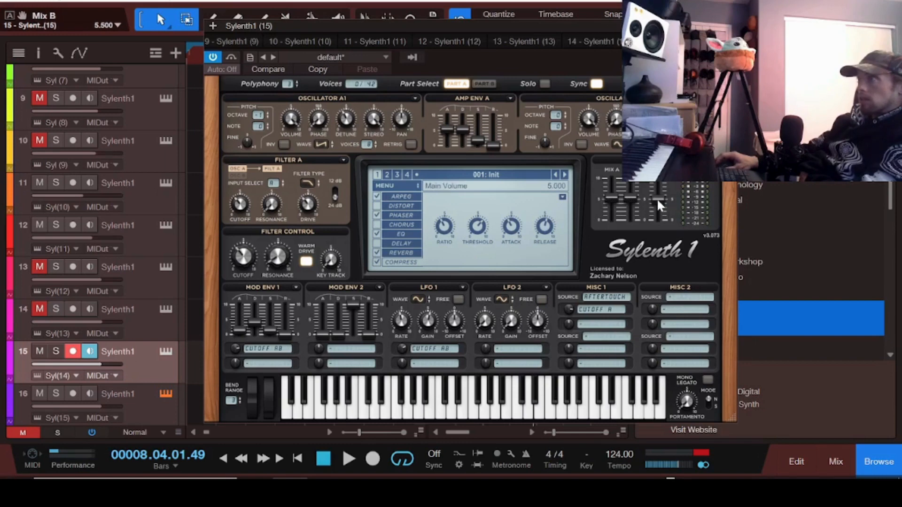
scroll(657, 198, up, 5)
scroll(655, 203, up, 1)
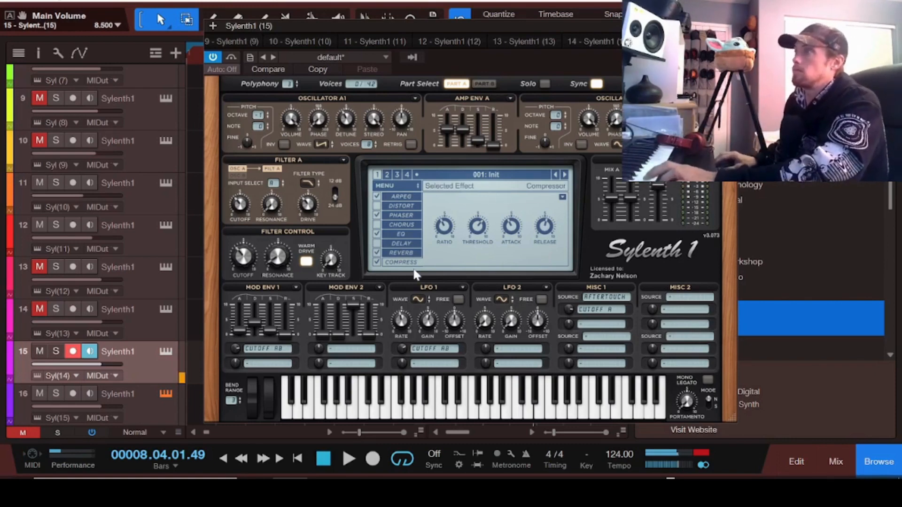
Step: Compare the original ARP - Walking By instance with the rebuilt patch and review the rebuilt patch's parts and arpeggiator settings
click(168, 355)
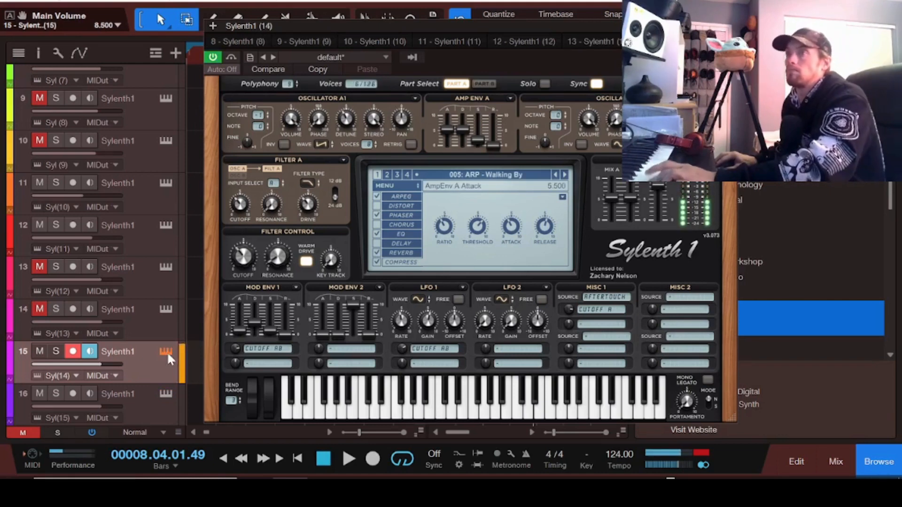
click(170, 393)
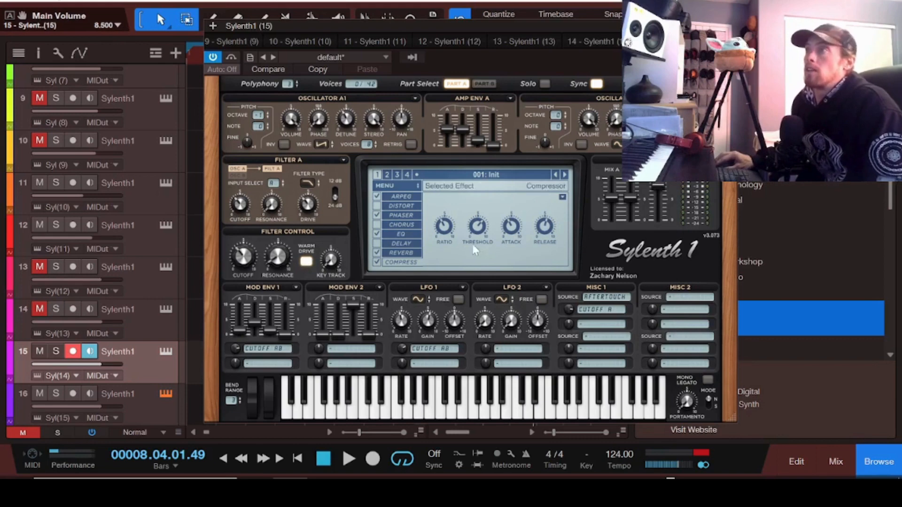
click(484, 84)
click(456, 84)
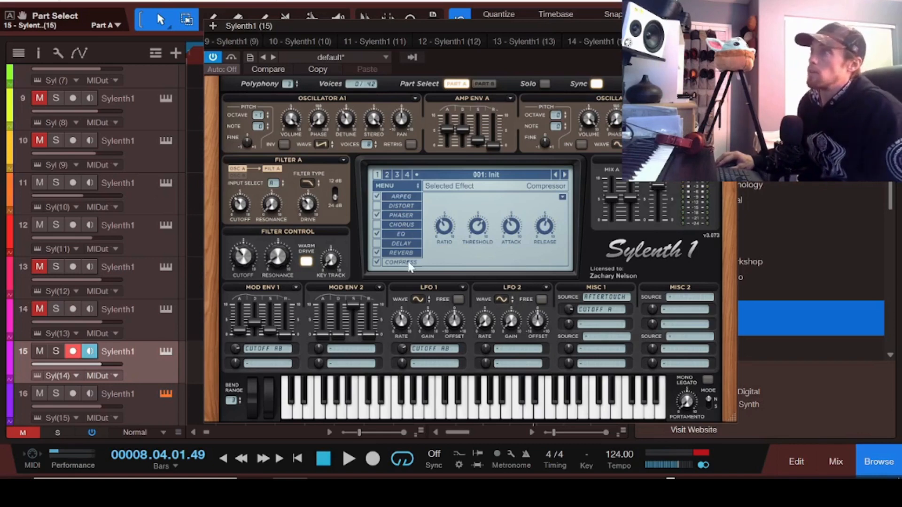
click(398, 197)
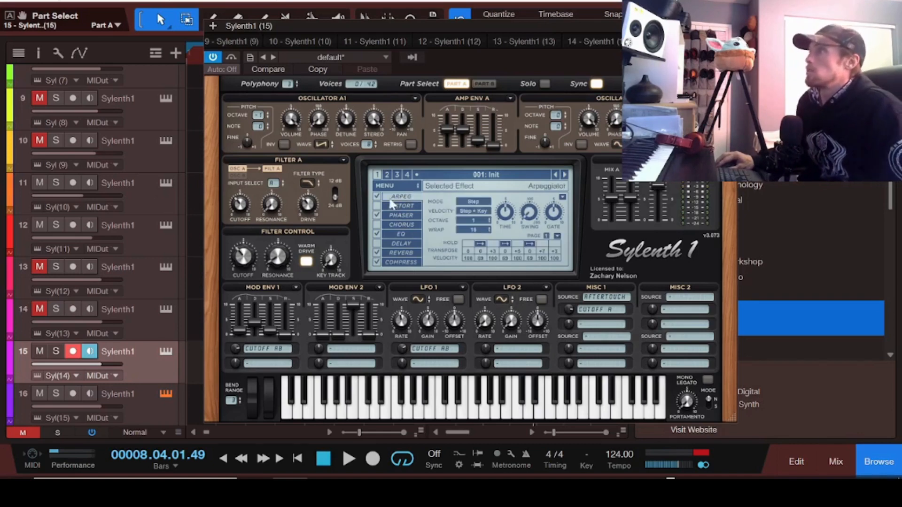